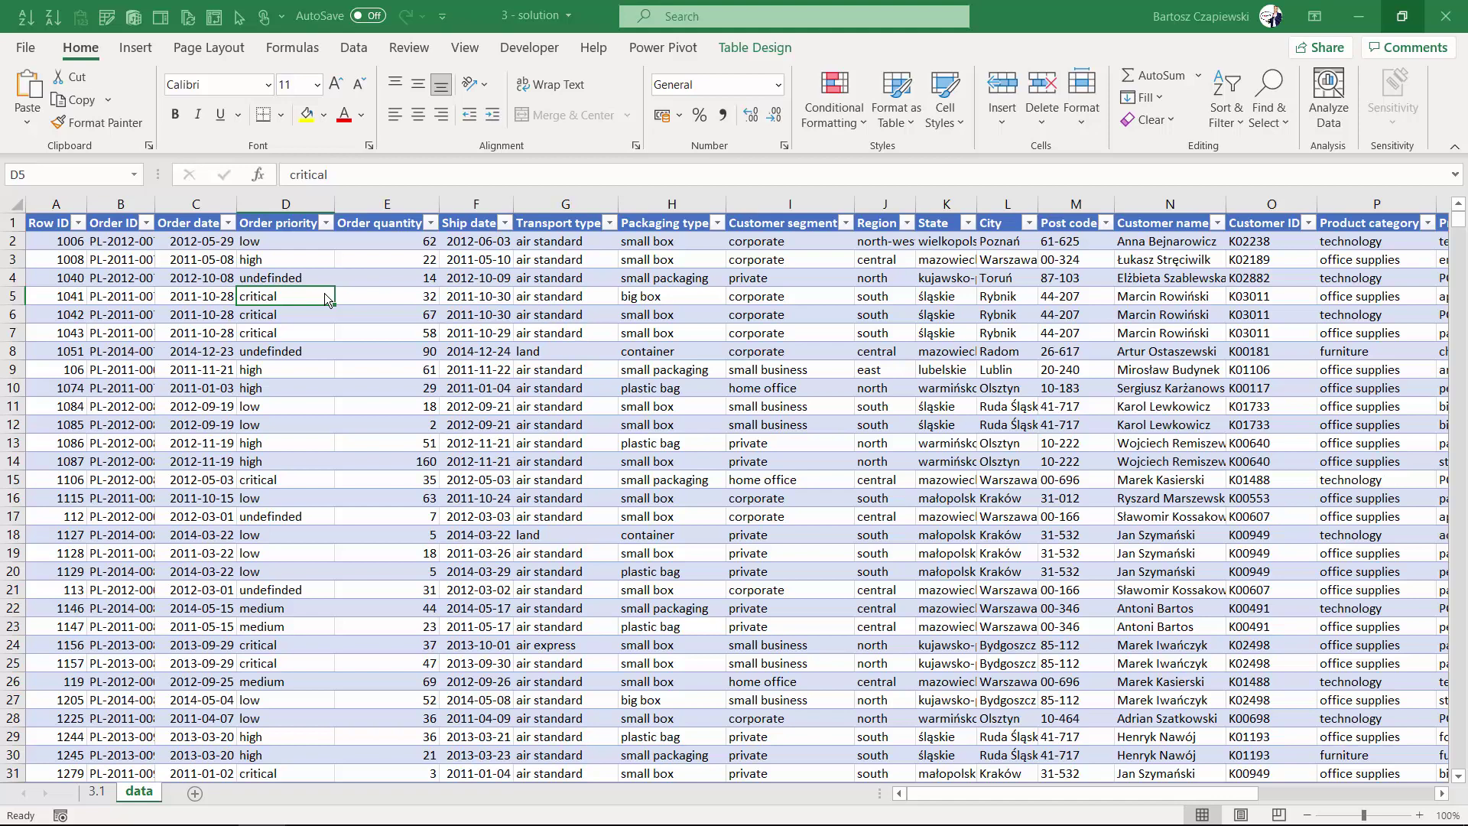
- Insert a PivotTable from Table1 on a new worksheet
left_click(136, 49)
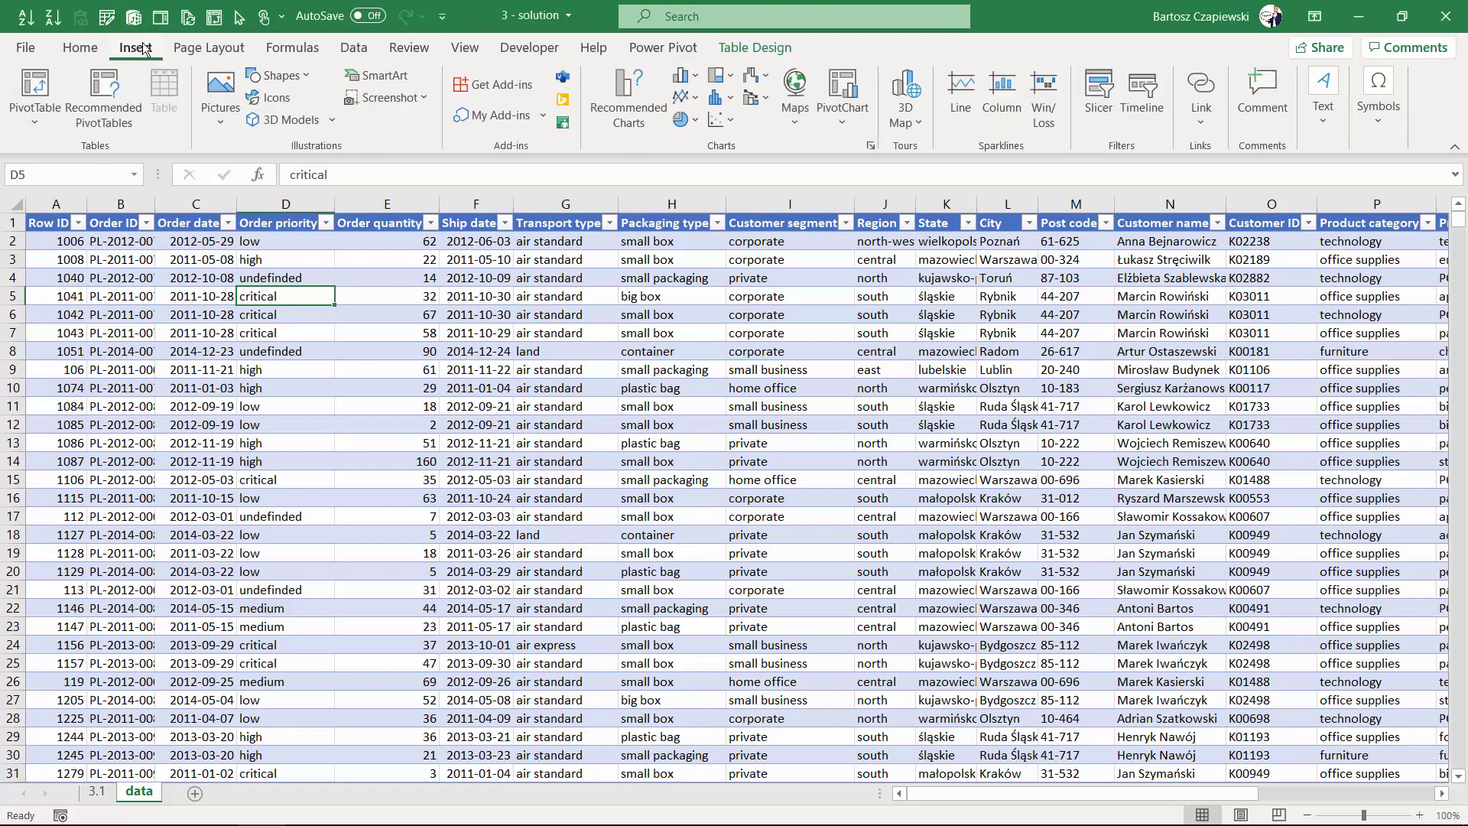
left_click(44, 92)
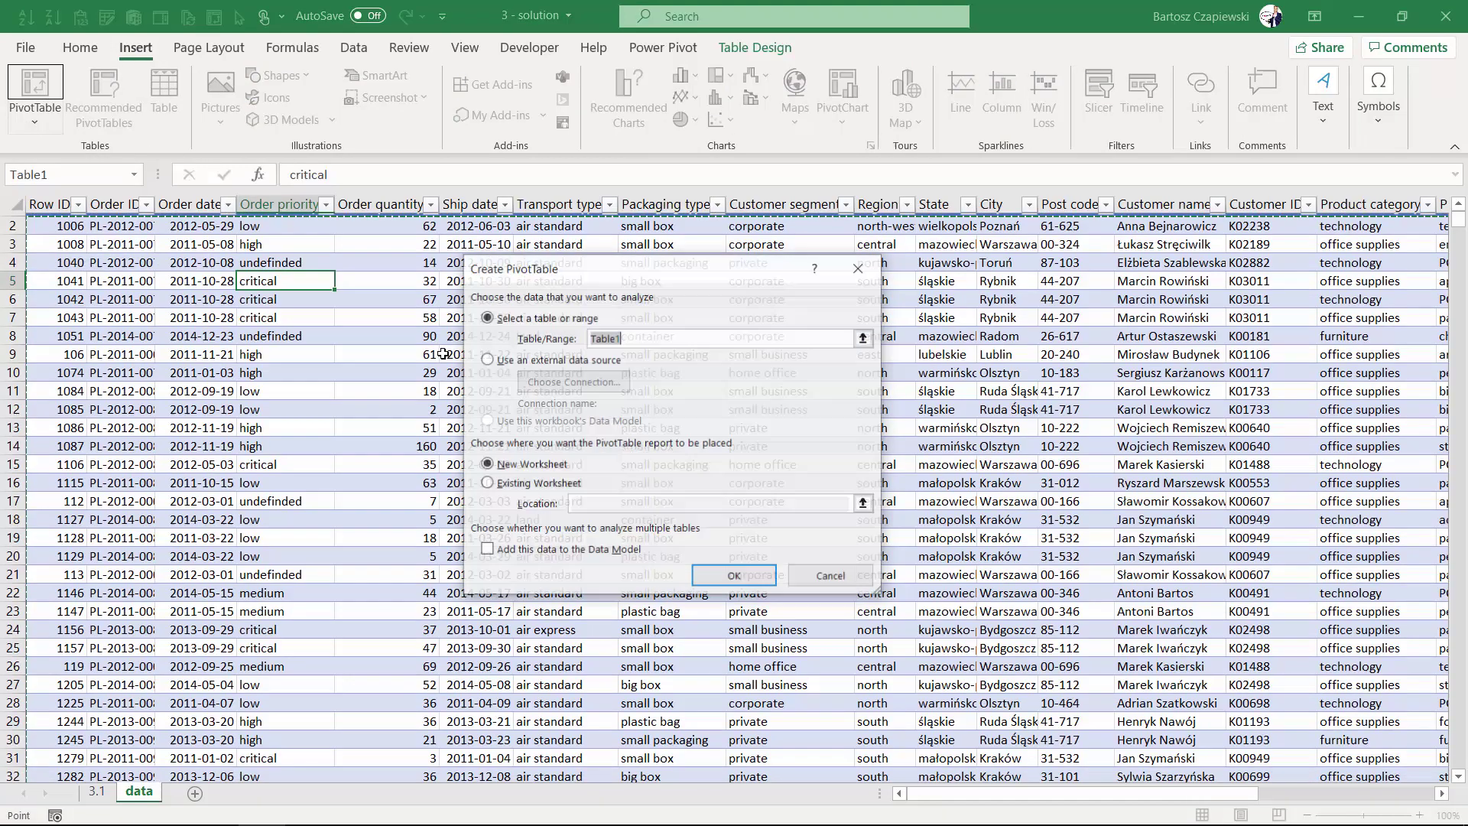
left_click(757, 578)
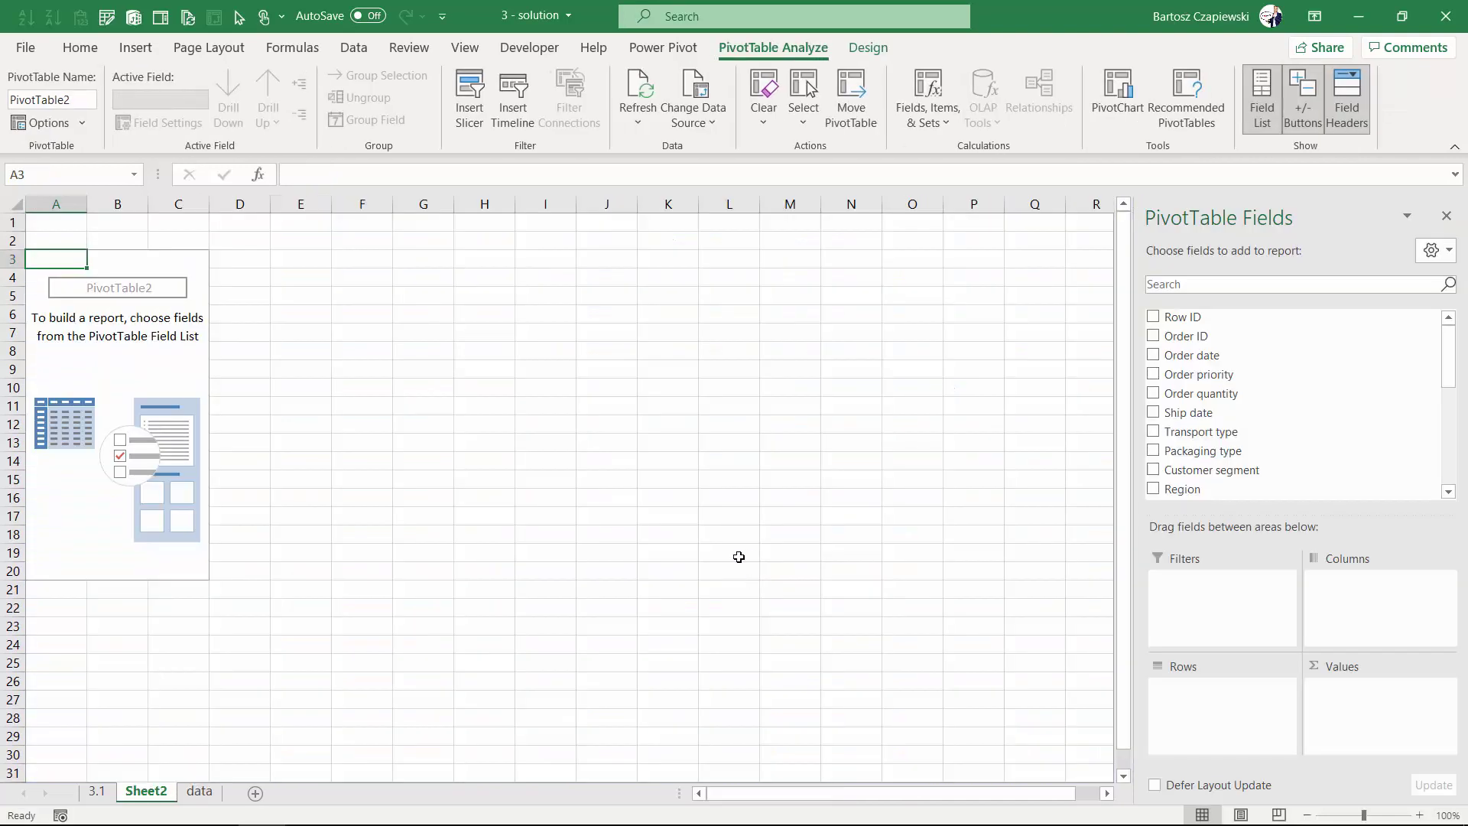
- Add Product category, Product sub-category and Sales fields to the pivot table
scroll(1155, 409, "down", 3)
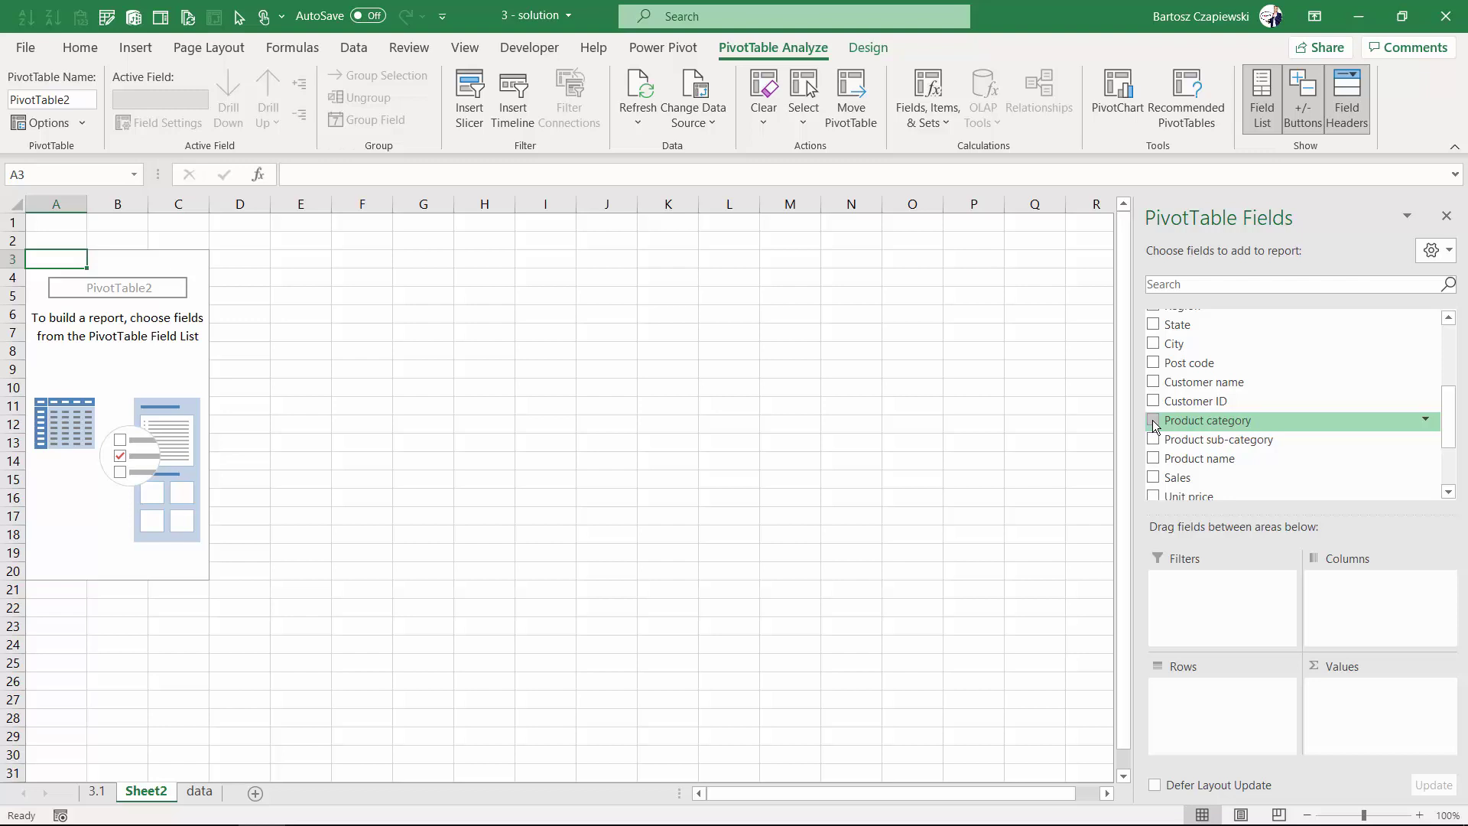
left_click(1154, 420)
left_click(1153, 439)
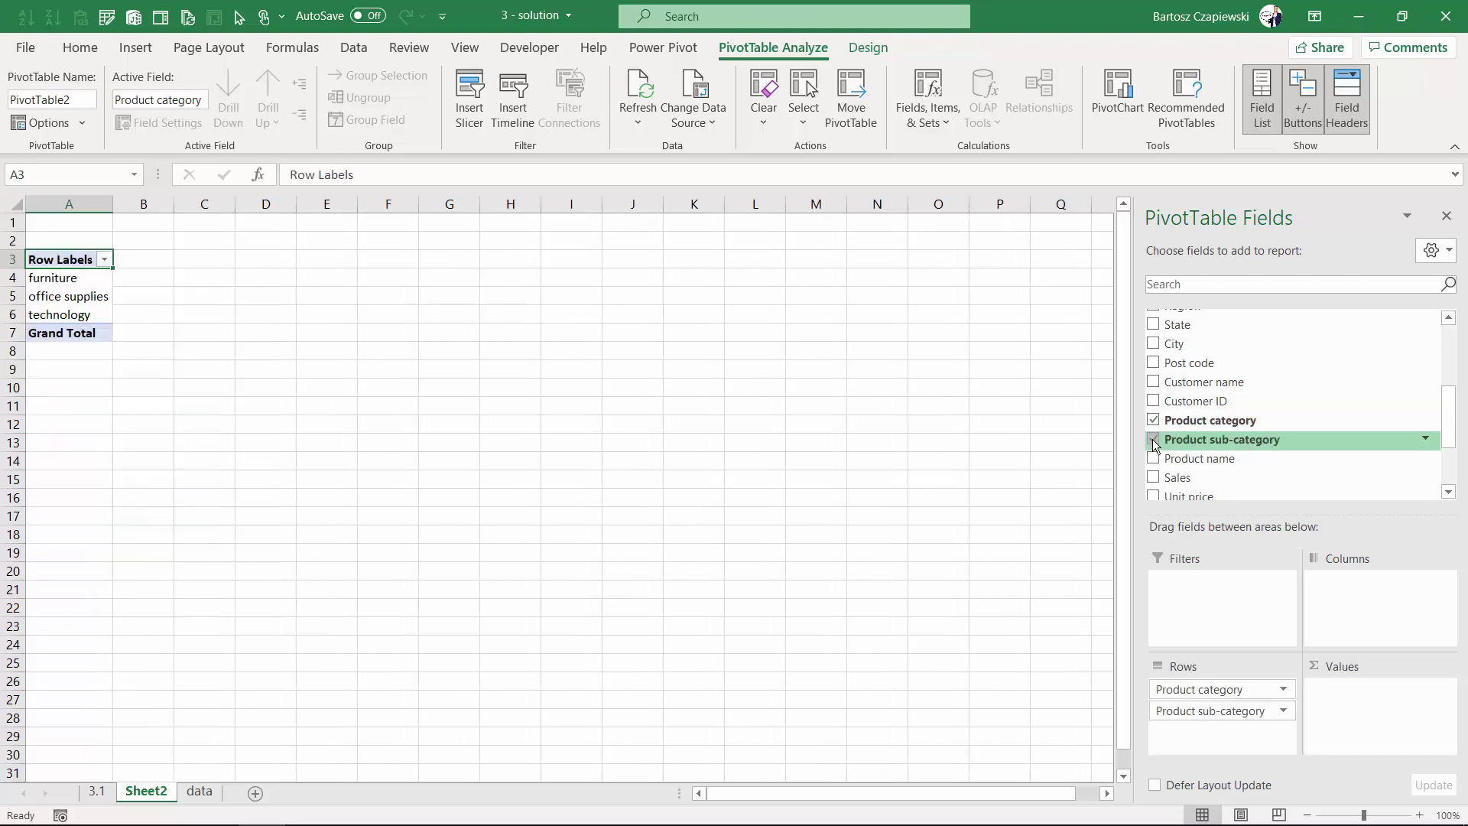
left_click(1155, 478)
- Format Sum of Sales values as Number with 0 decimal places and a 1000 separator
left_click(193, 279)
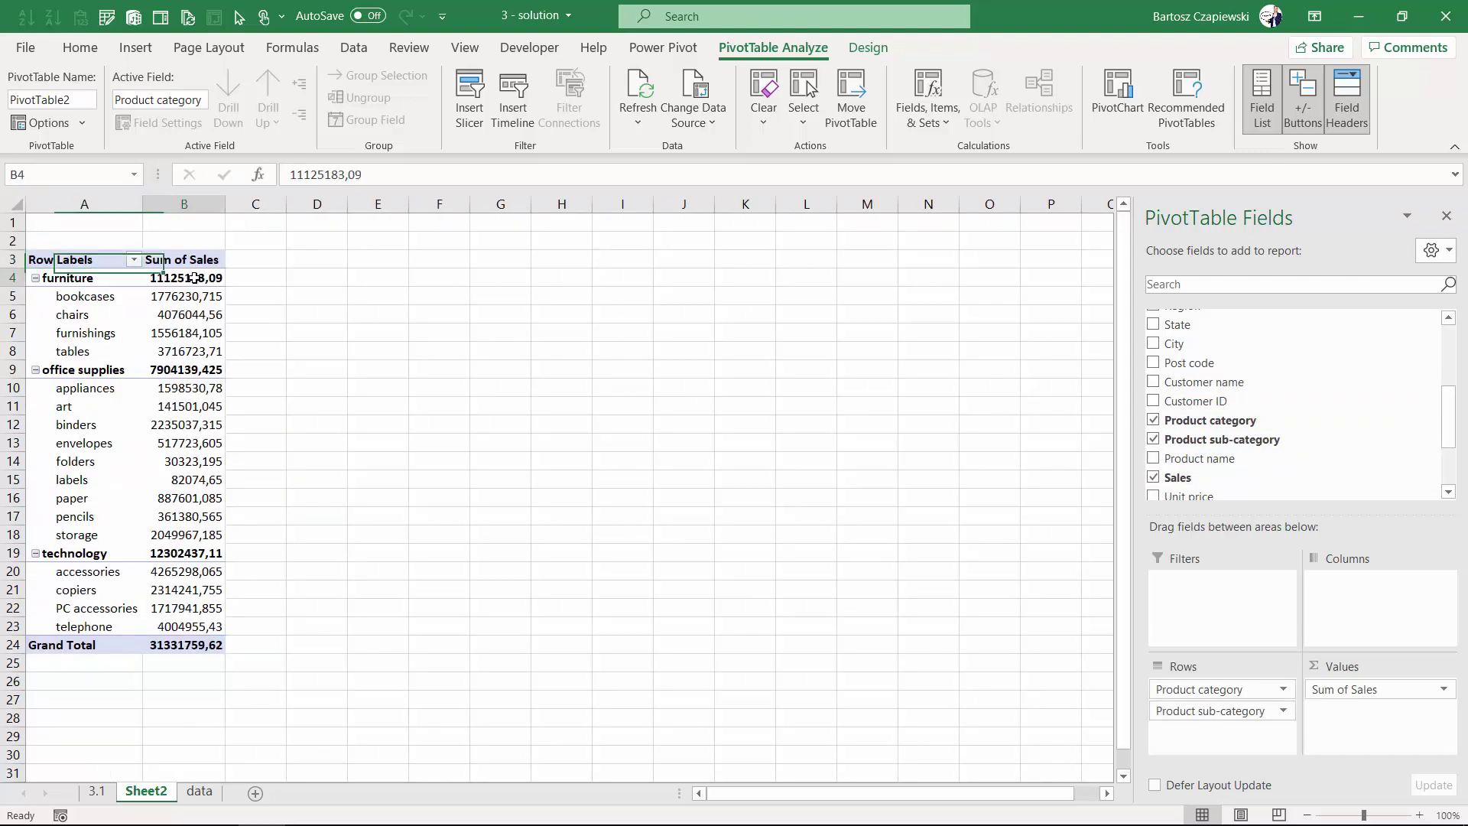
right_click(193, 279)
left_click(270, 342)
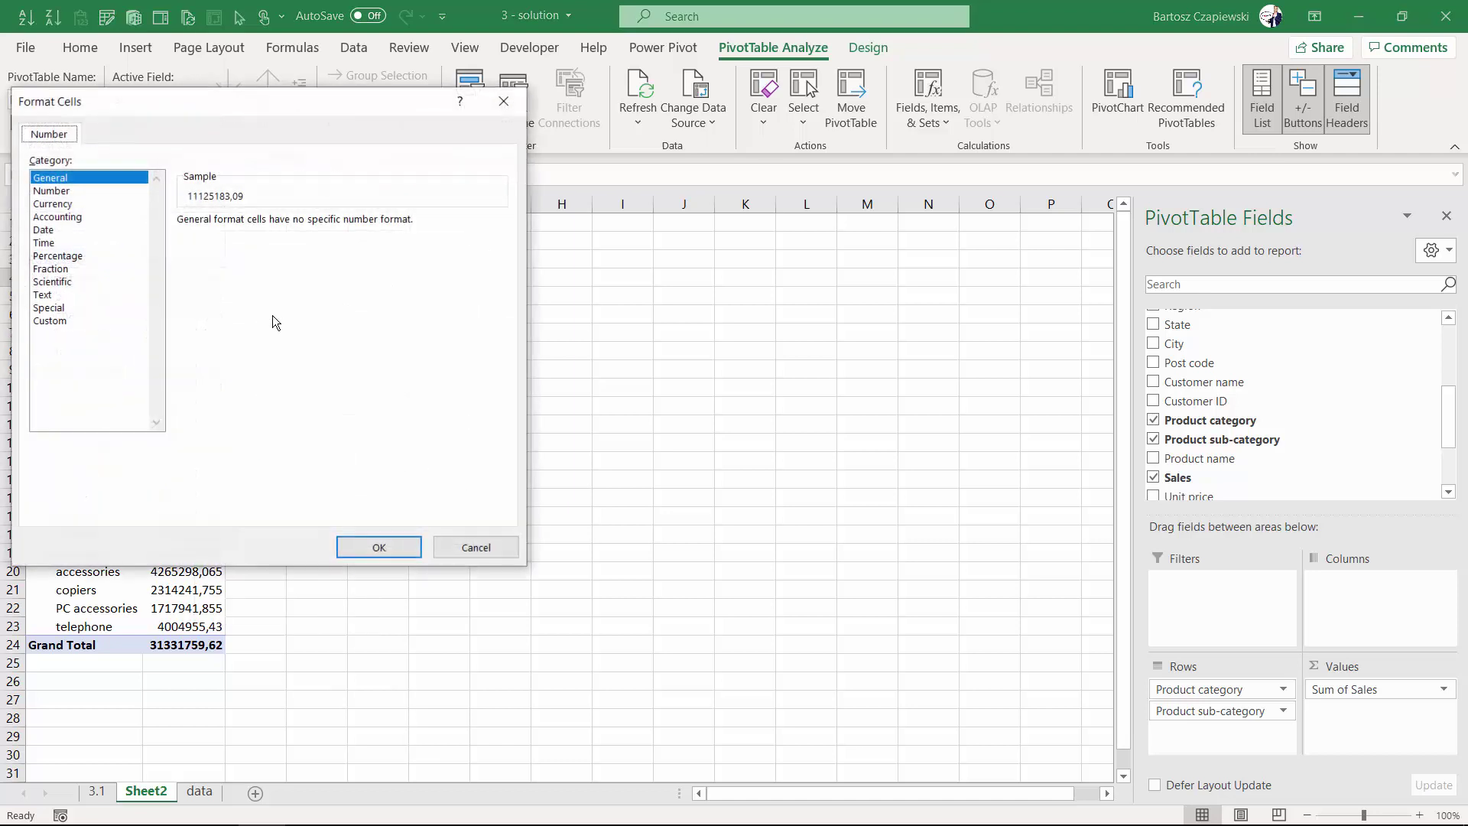
left_click(52, 191)
left_click(312, 227)
left_click(312, 228)
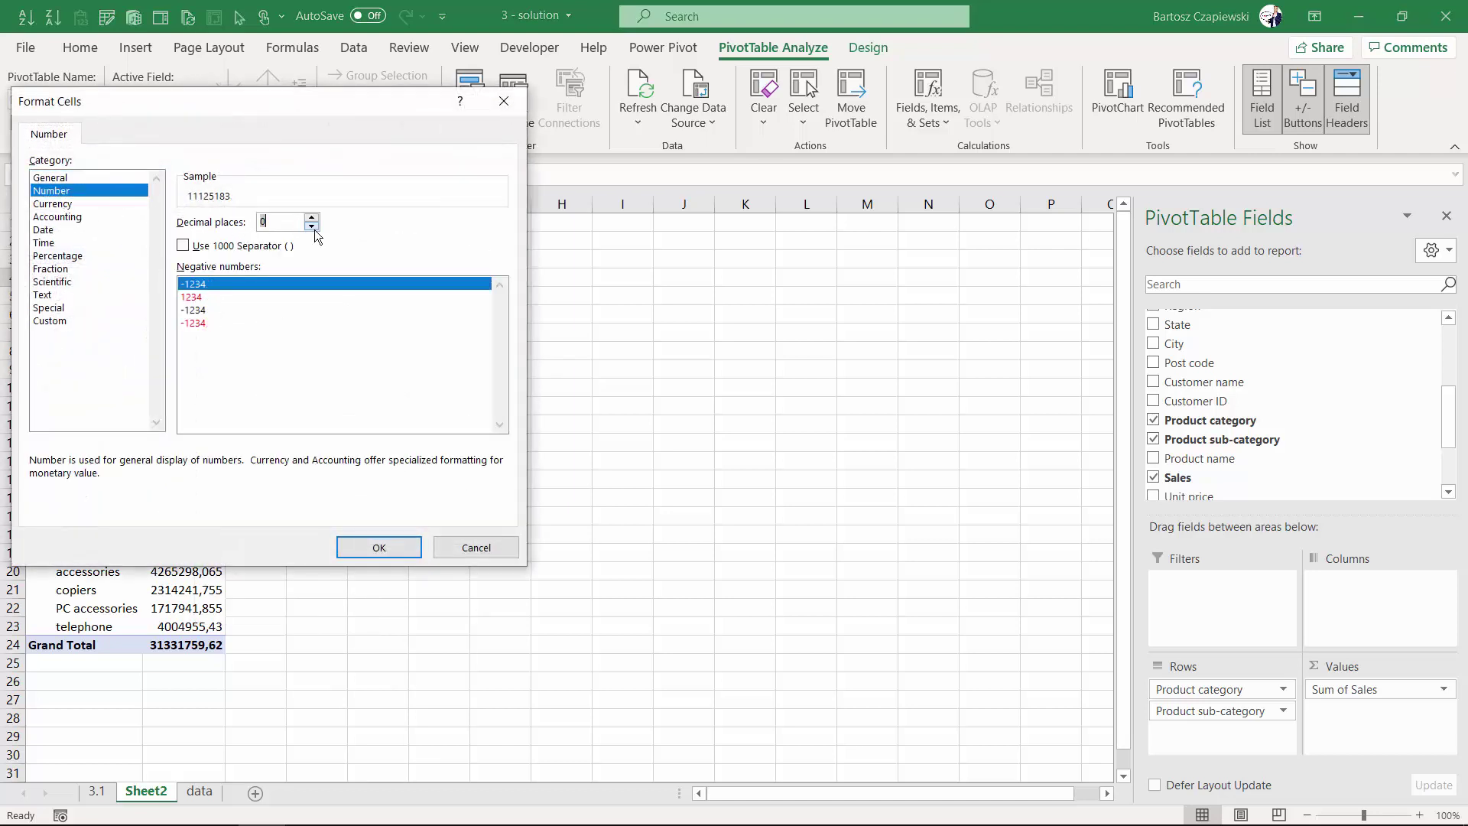
left_click(184, 246)
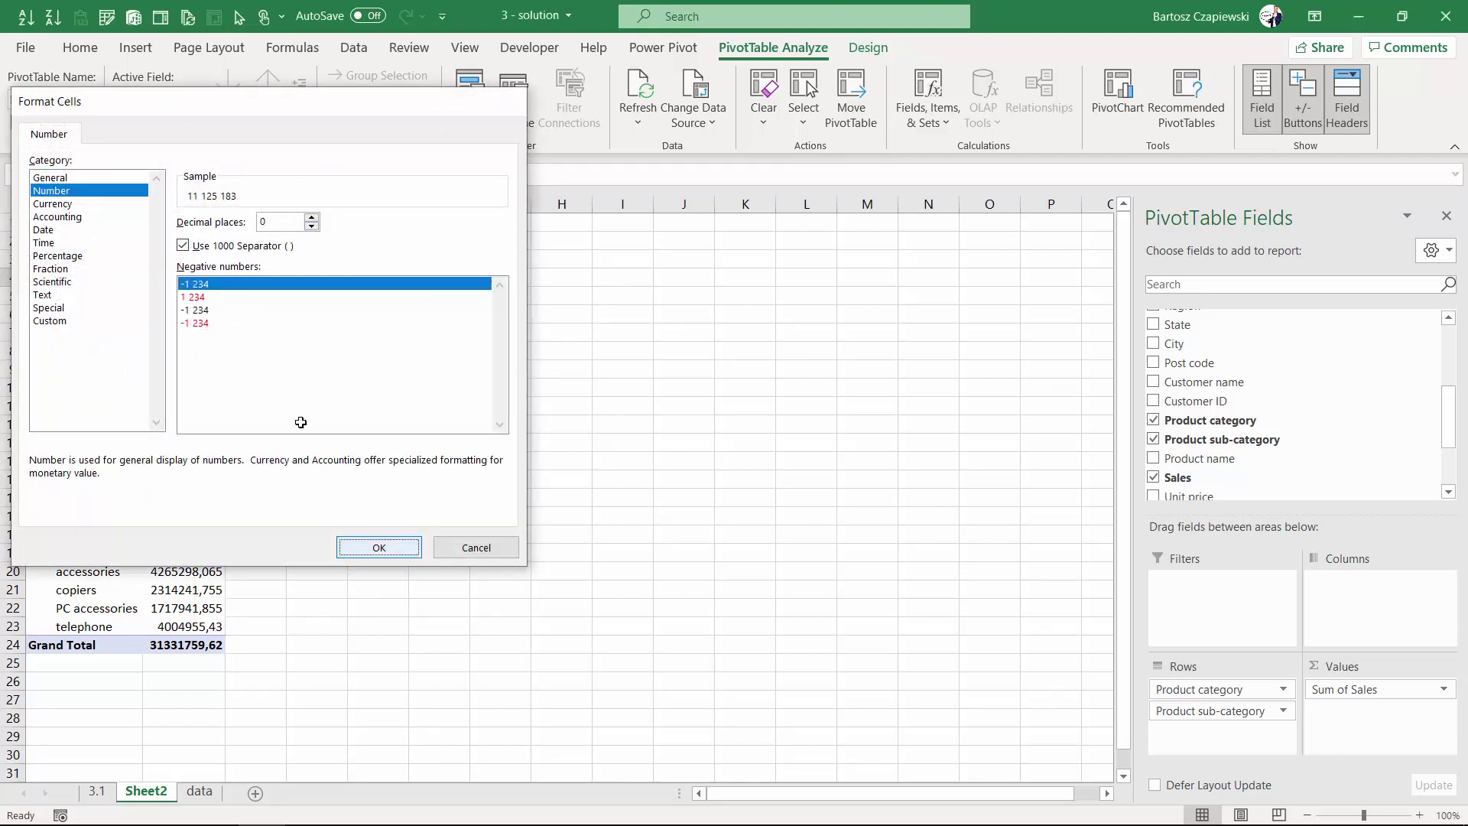
key("Return")
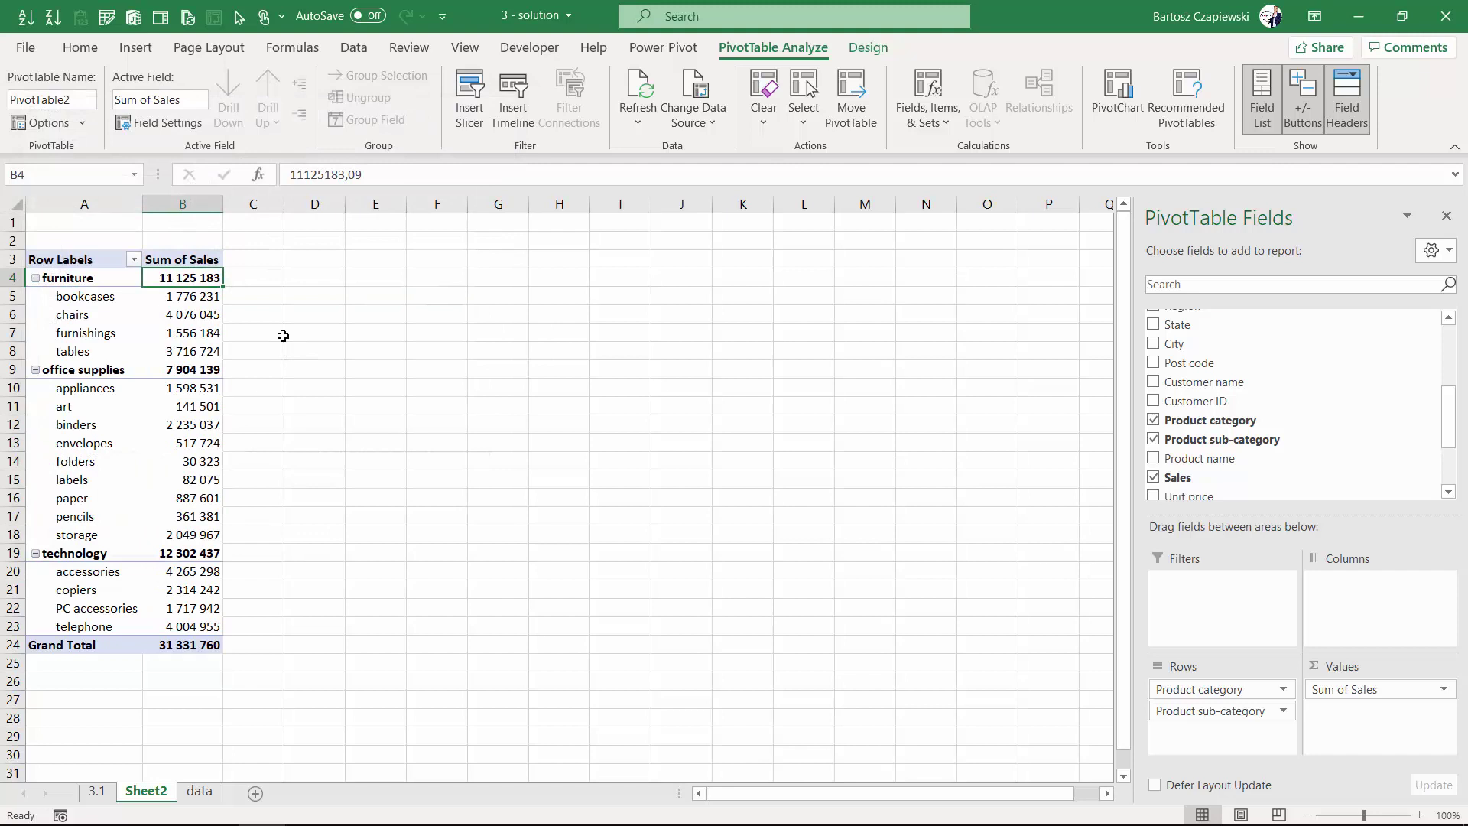
- Select a cell inside the pivot table and bring up the PivotTable Design options
mouse_move(194, 320)
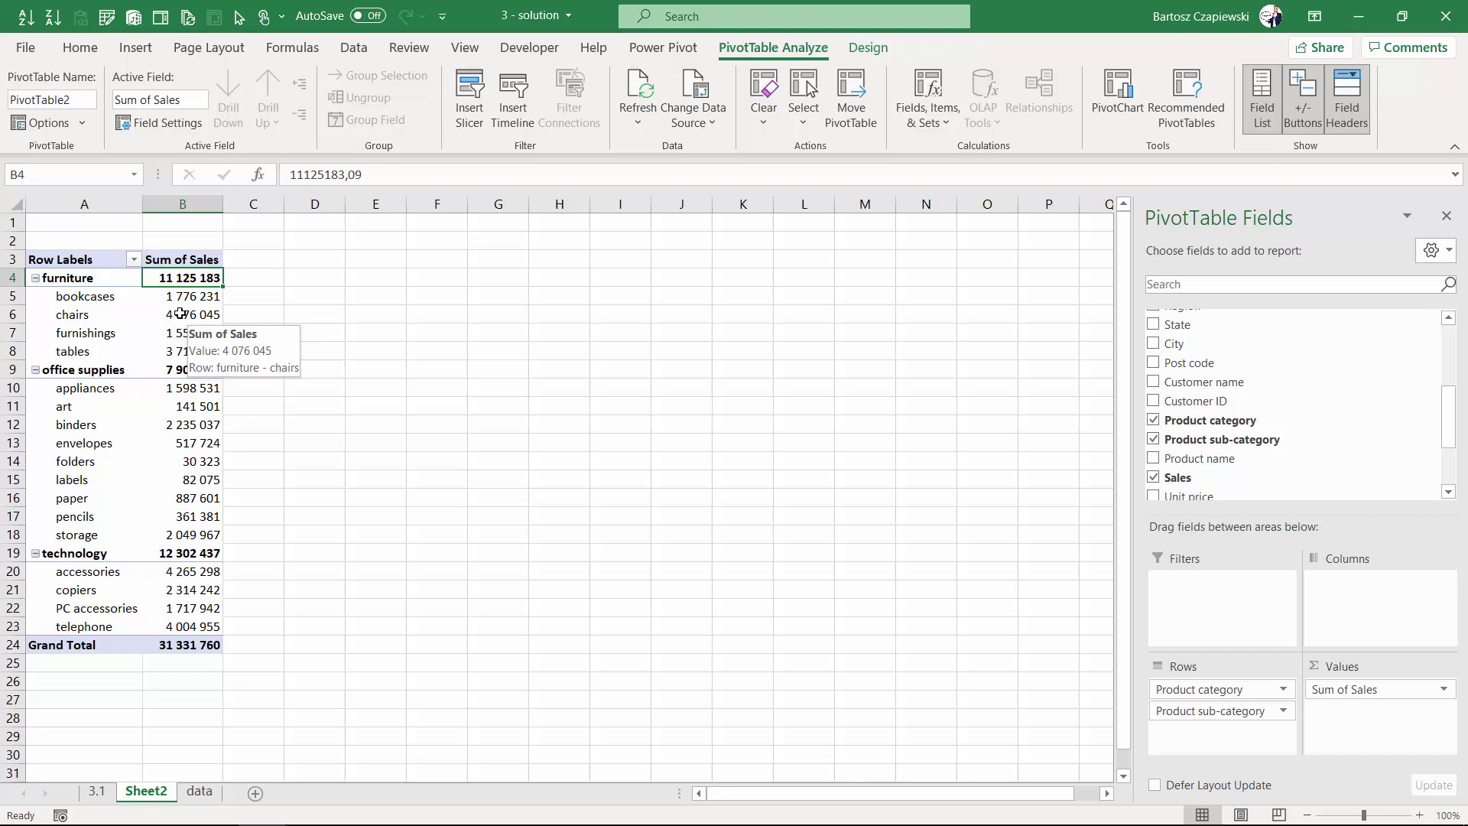
left_click(69, 277)
left_click(73, 298)
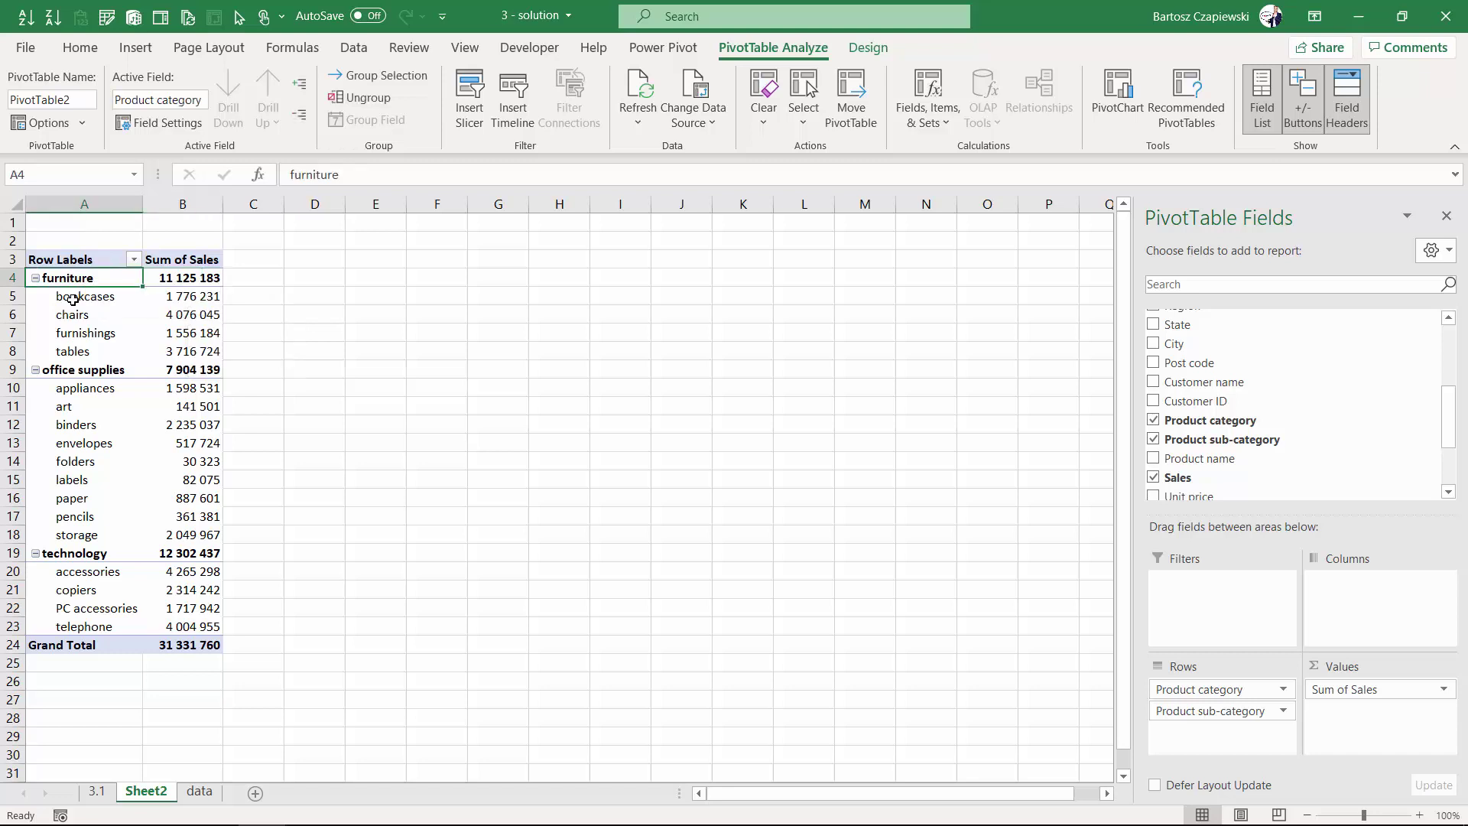
left_click(82, 205)
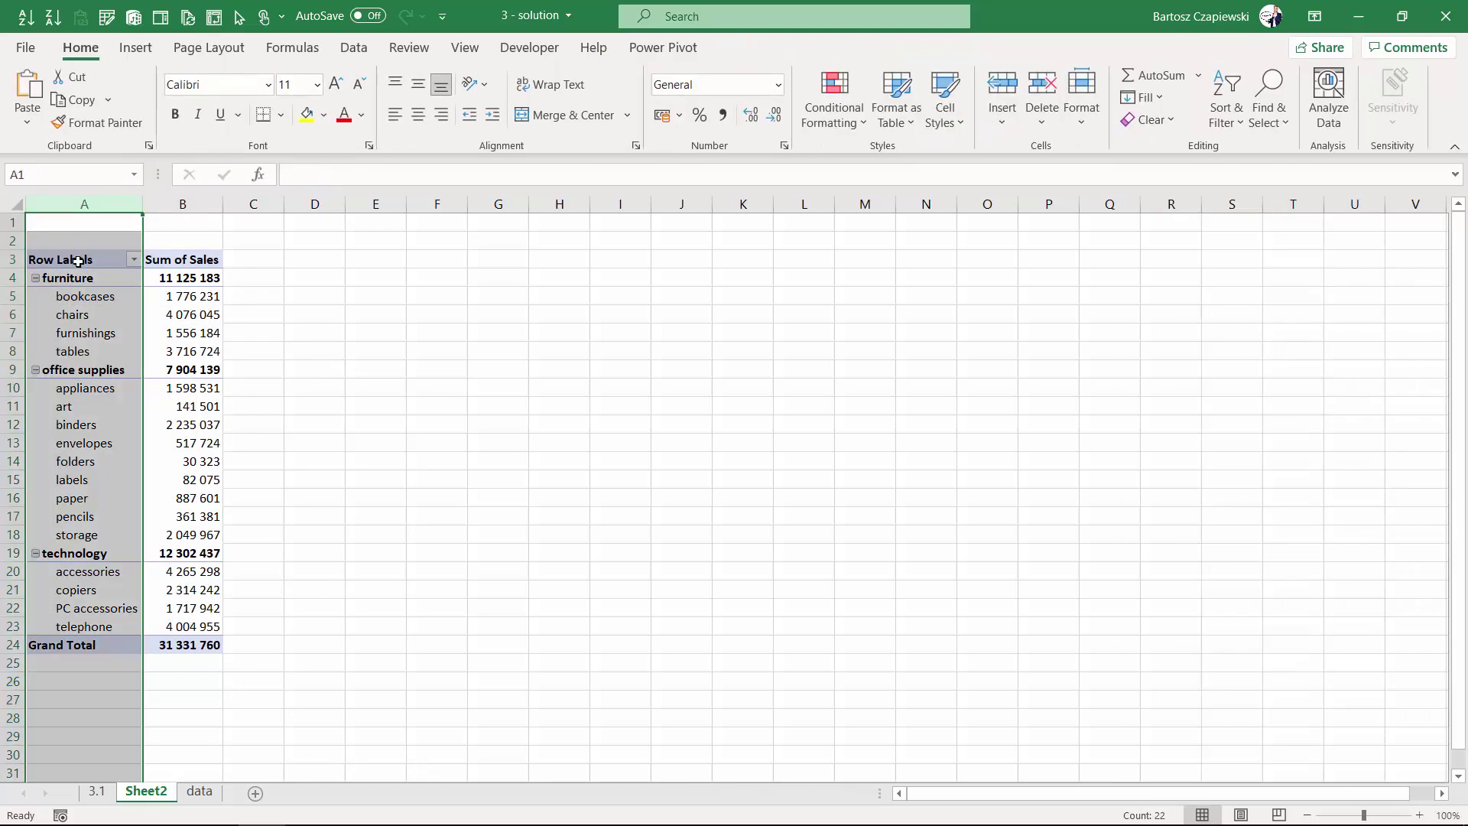
left_click(85, 279)
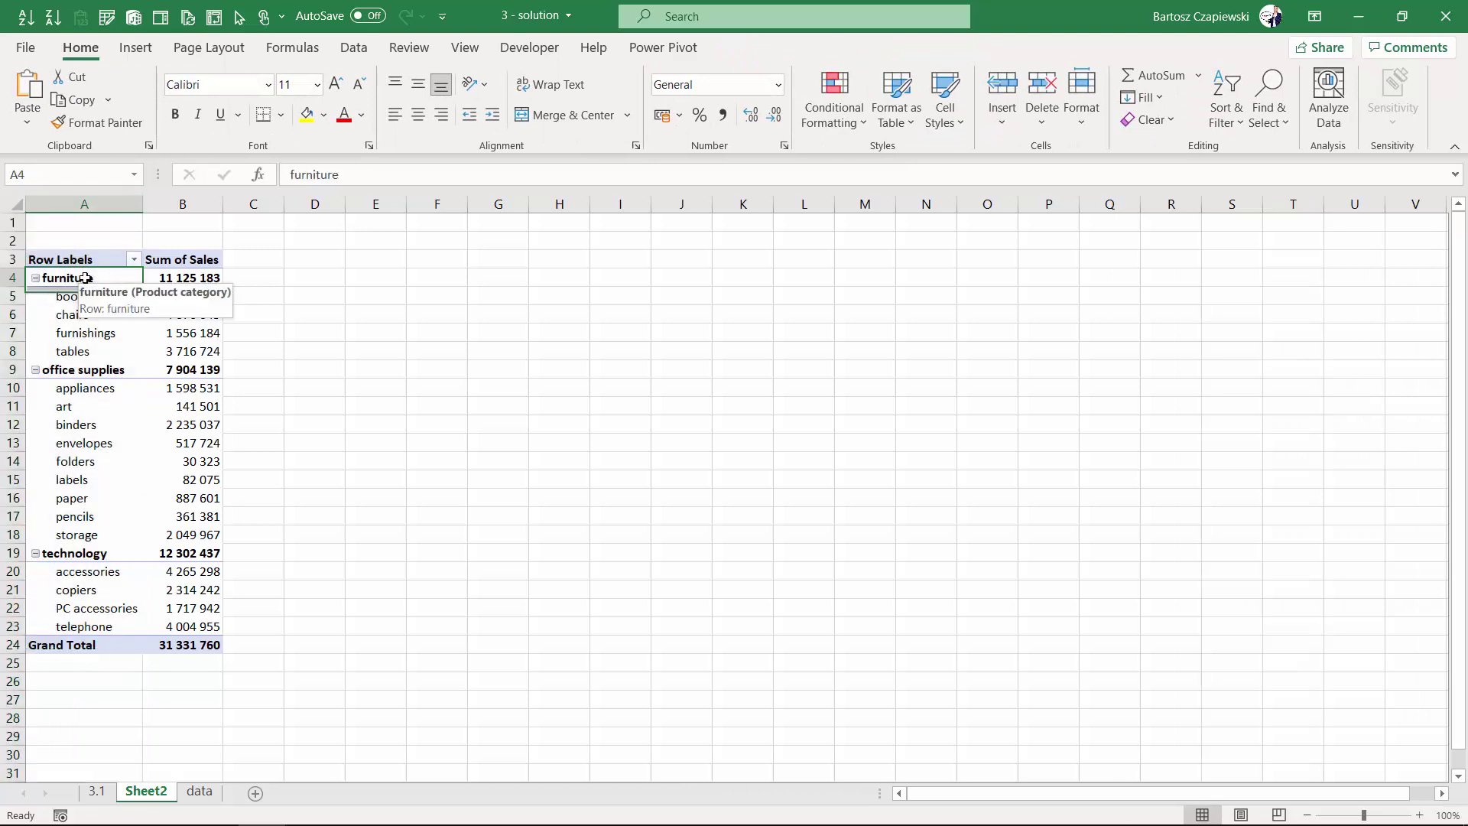
left_click(861, 46)
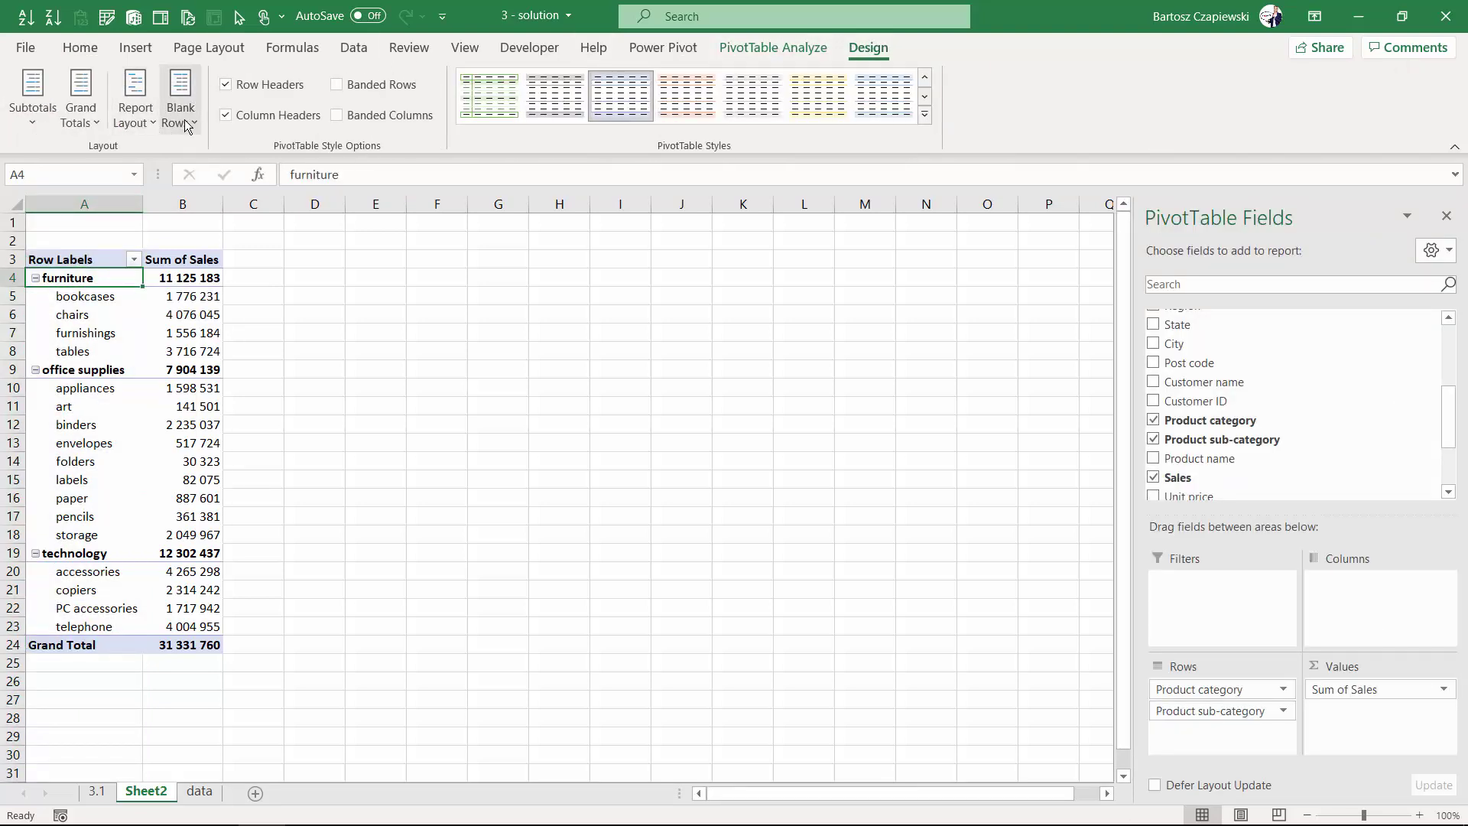
- Change the pivot report layout to Outline Form, then to Tabular Form
left_click(140, 125)
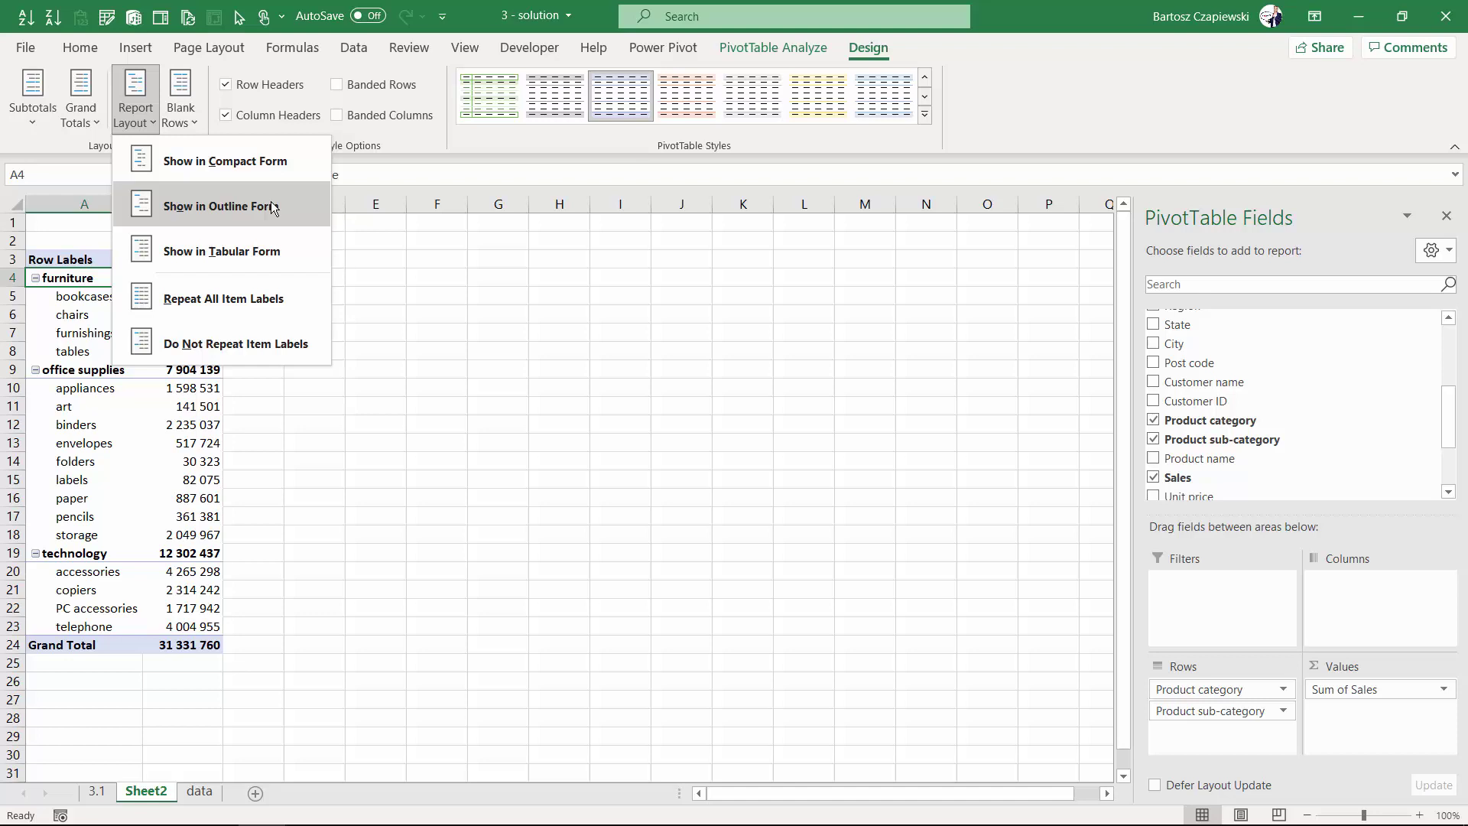
left_click(272, 208)
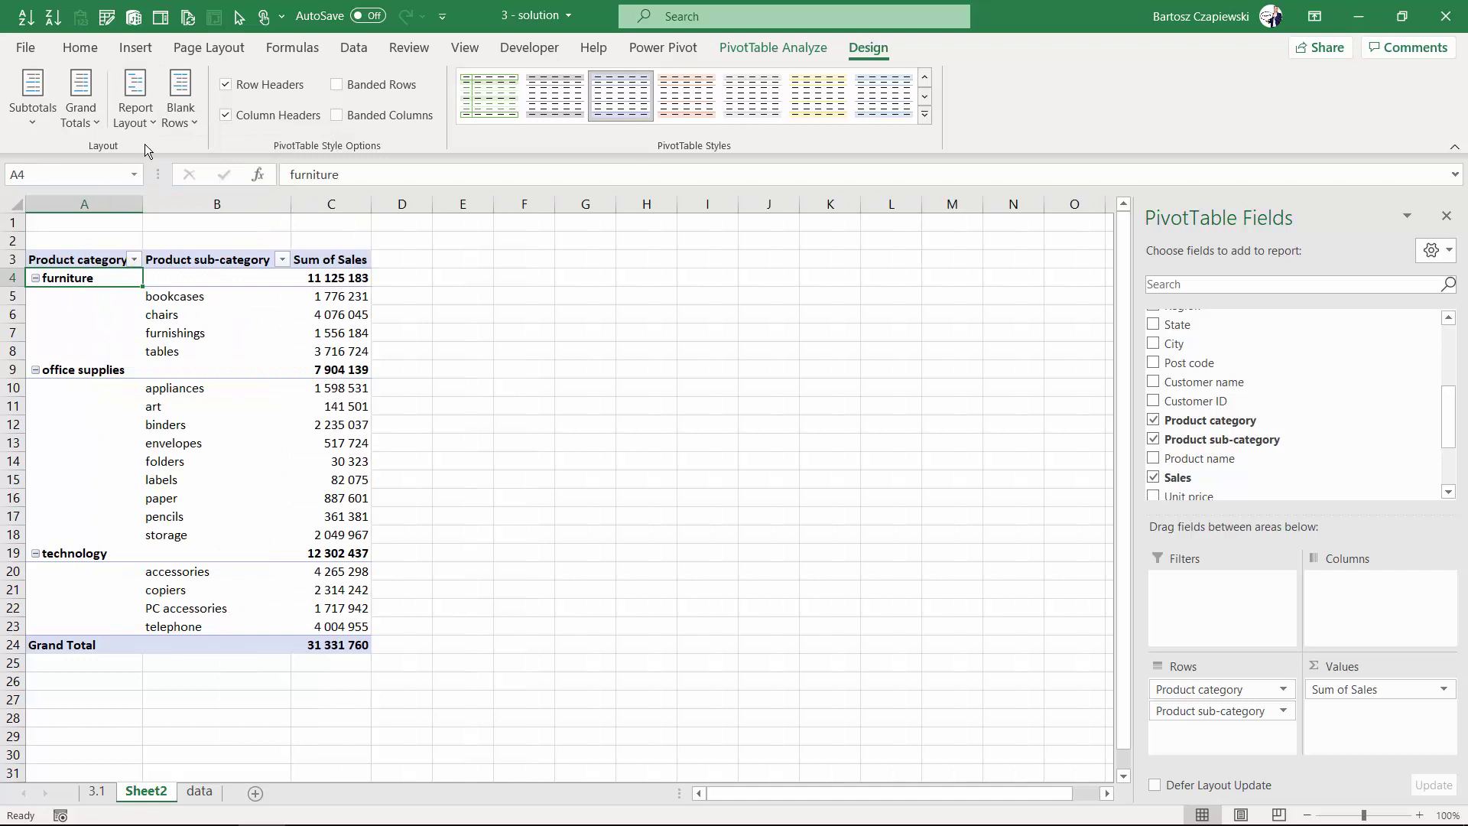
left_click(144, 119)
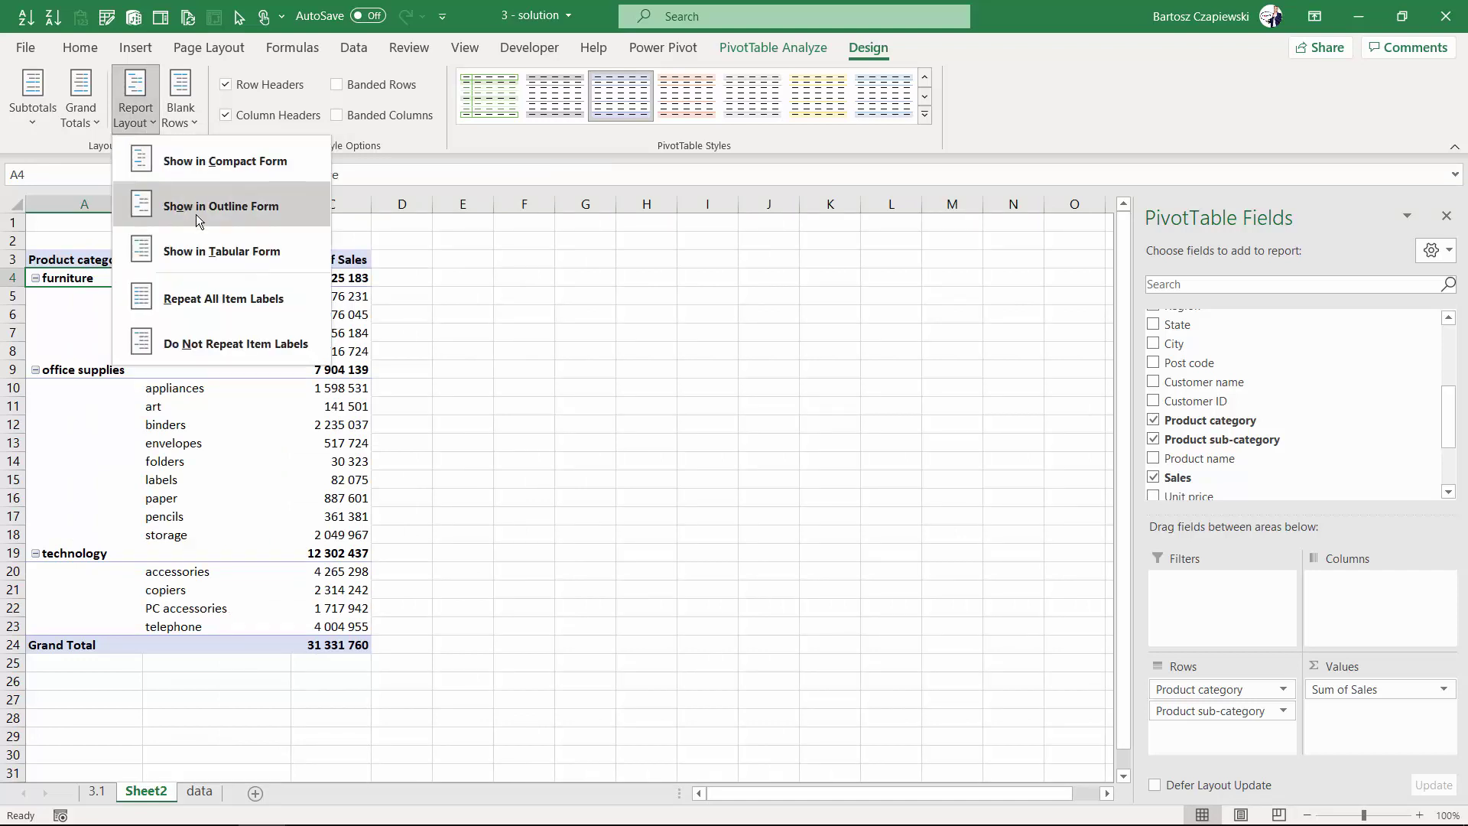
left_click(222, 252)
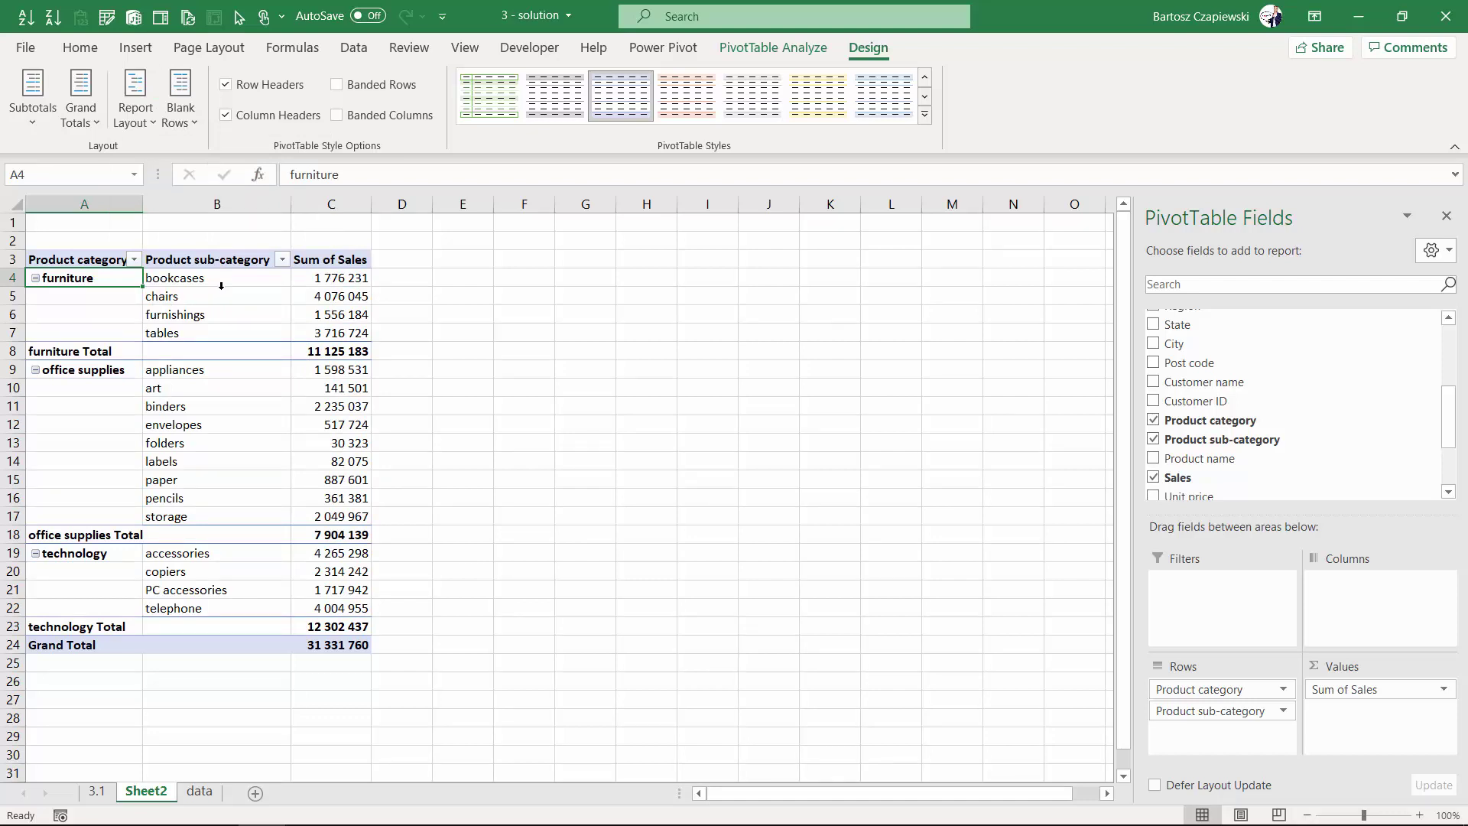
left_click(137, 120)
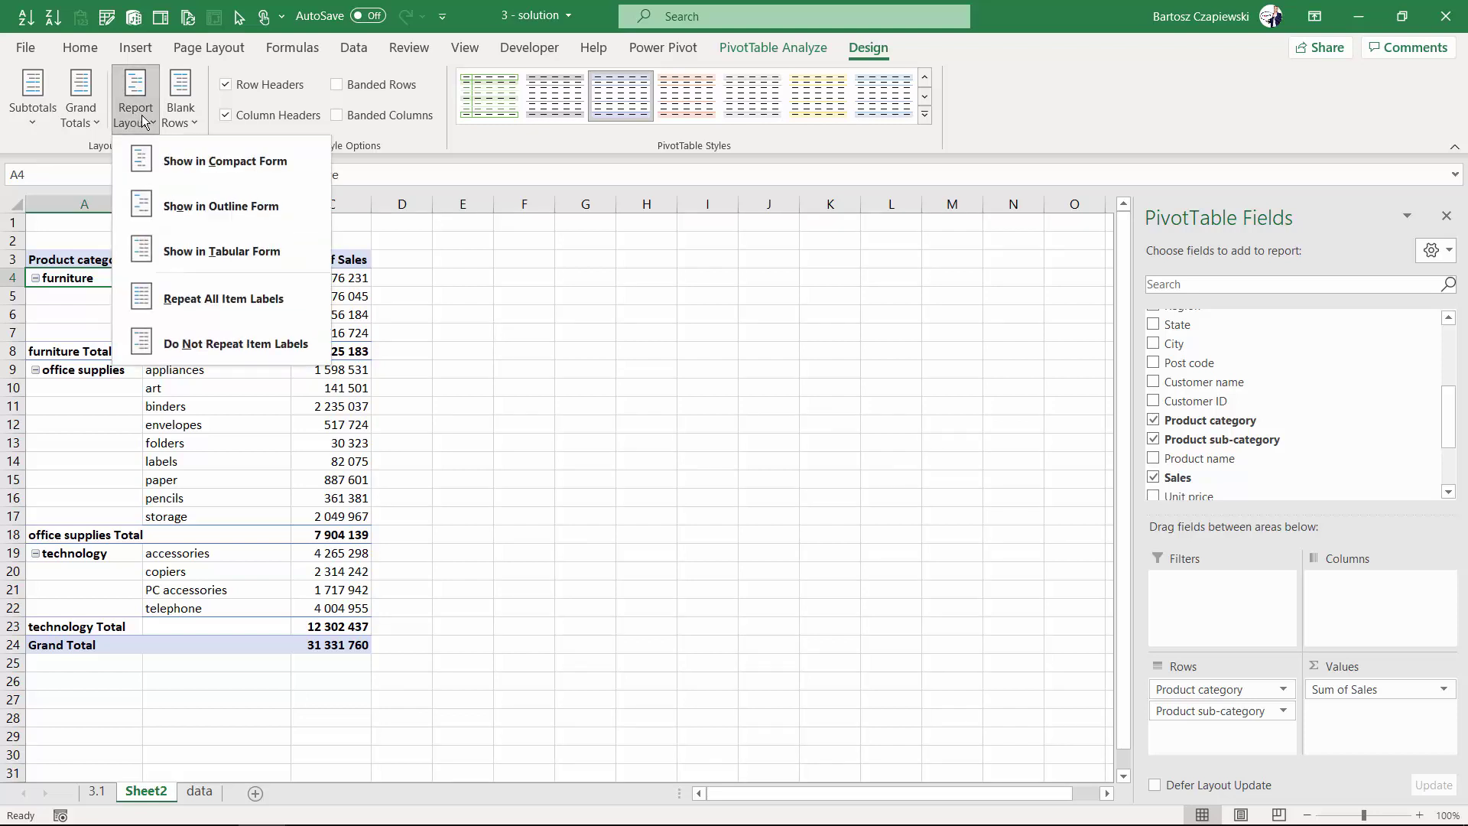
- Repeat all item labels and hide category subtotals, leaving Grand Totals unchanged
left_click(296, 306)
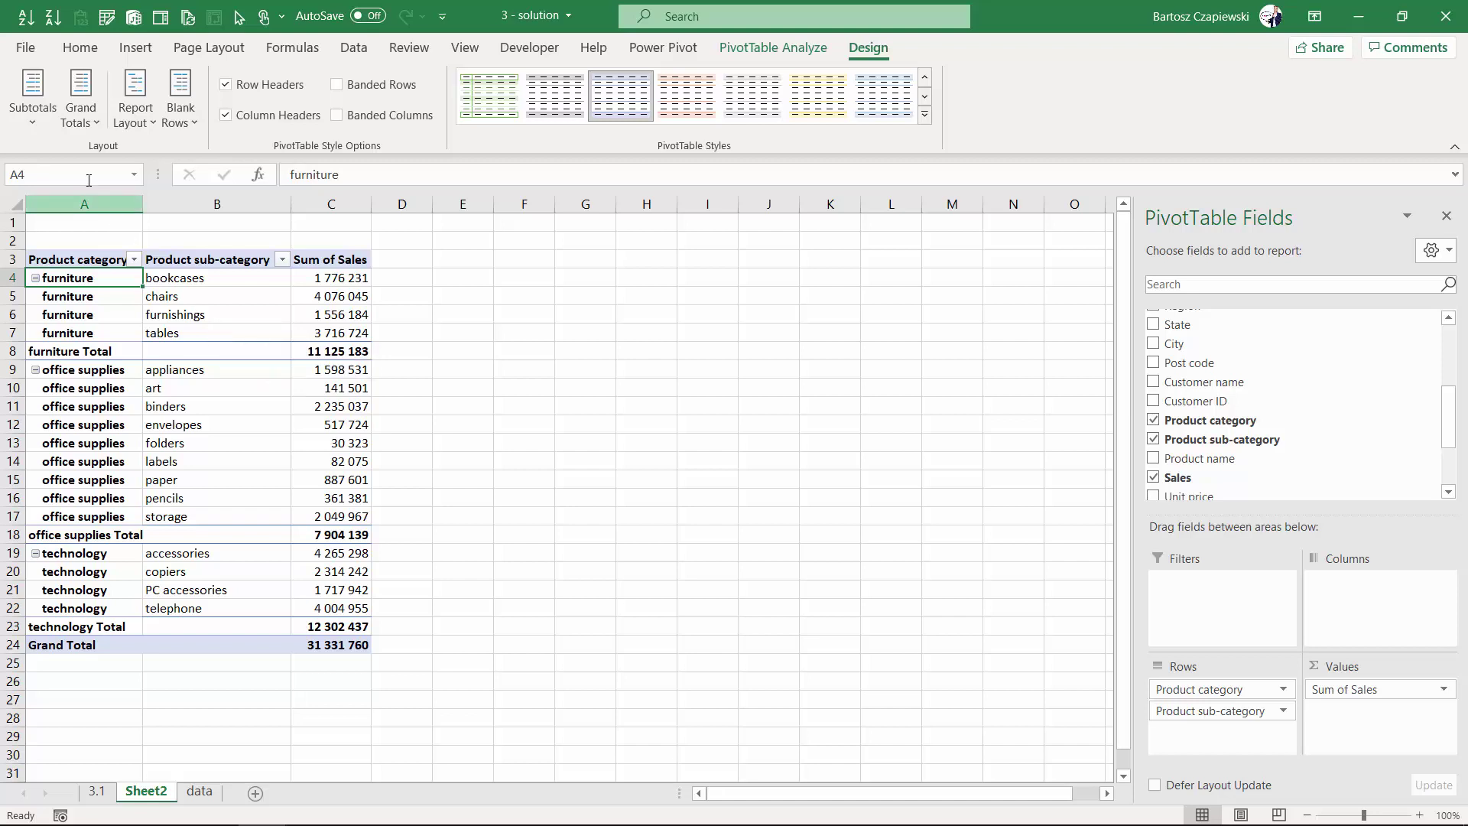
left_click(44, 121)
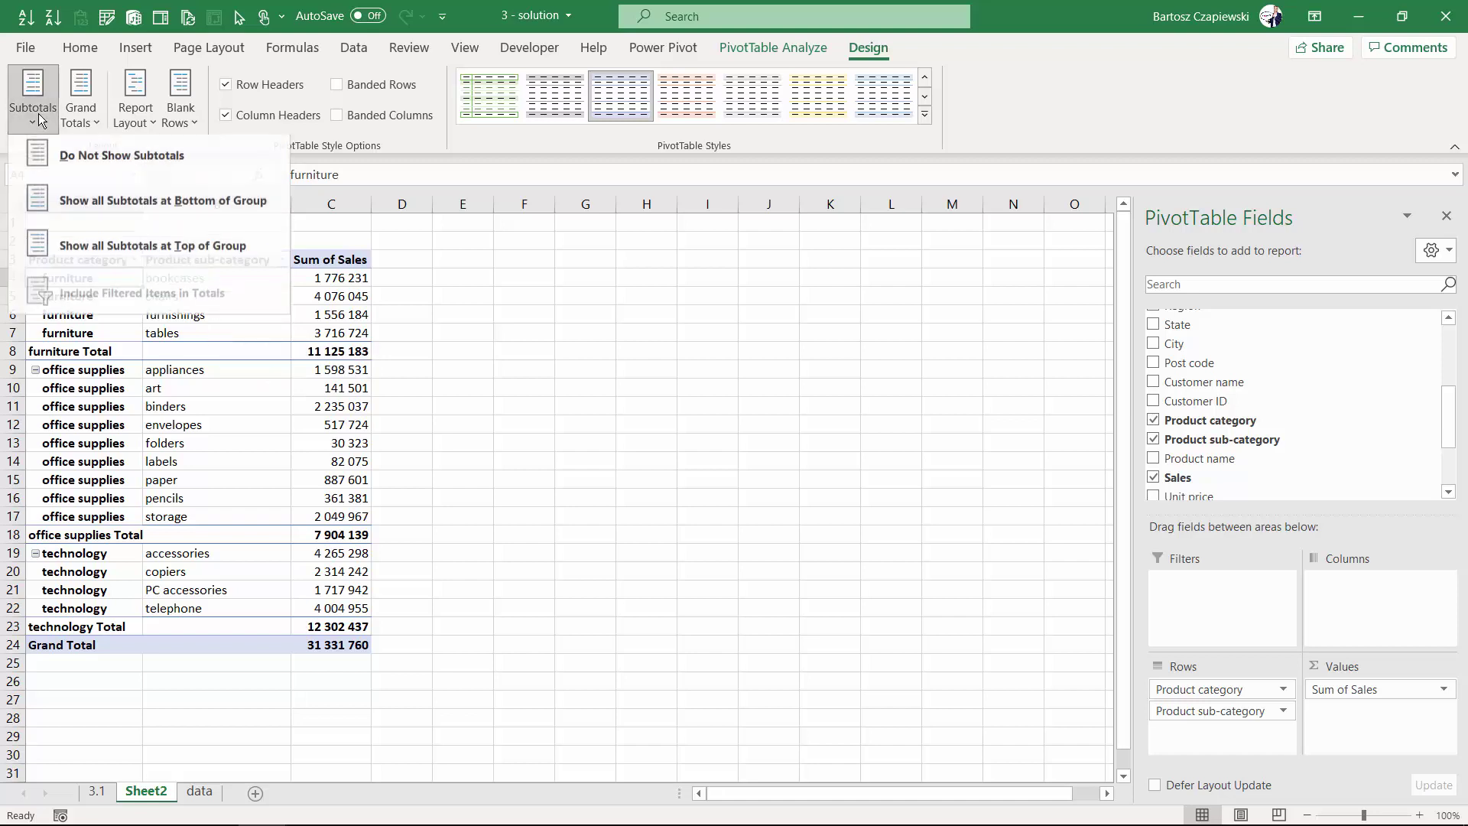
left_click(80, 161)
left_click(80, 100)
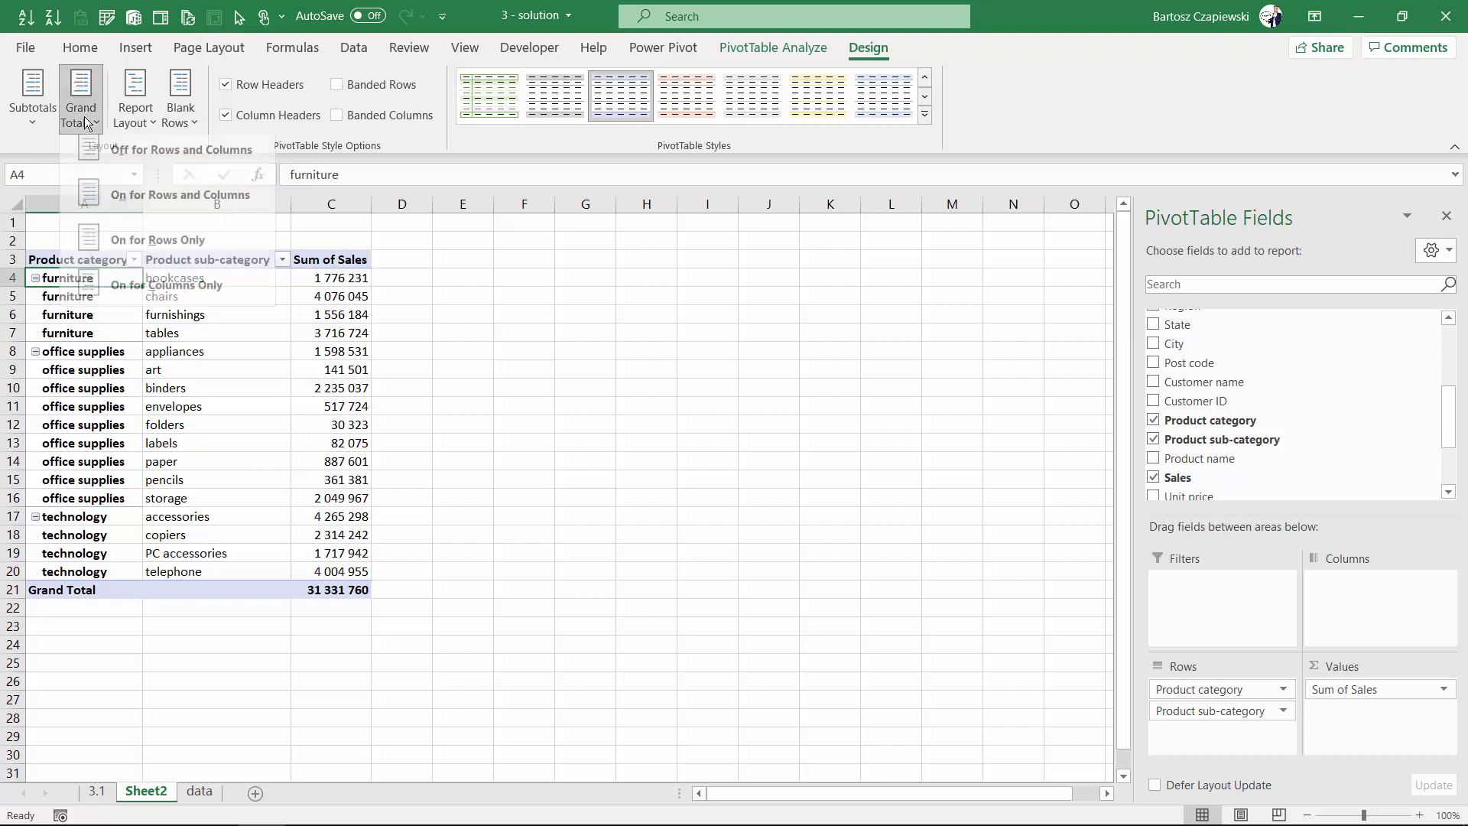
left_click(269, 367)
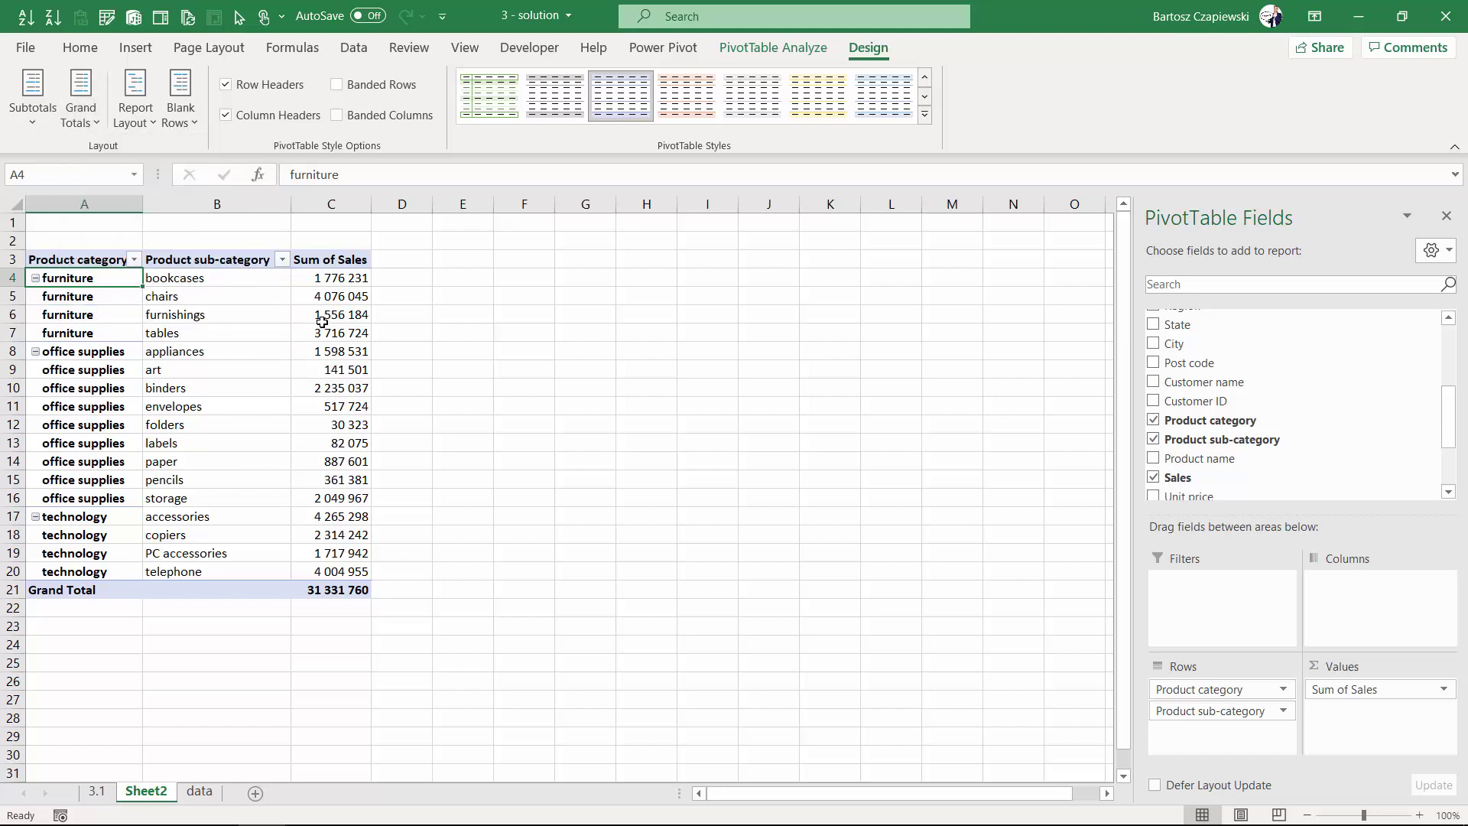
mouse_move(324, 322)
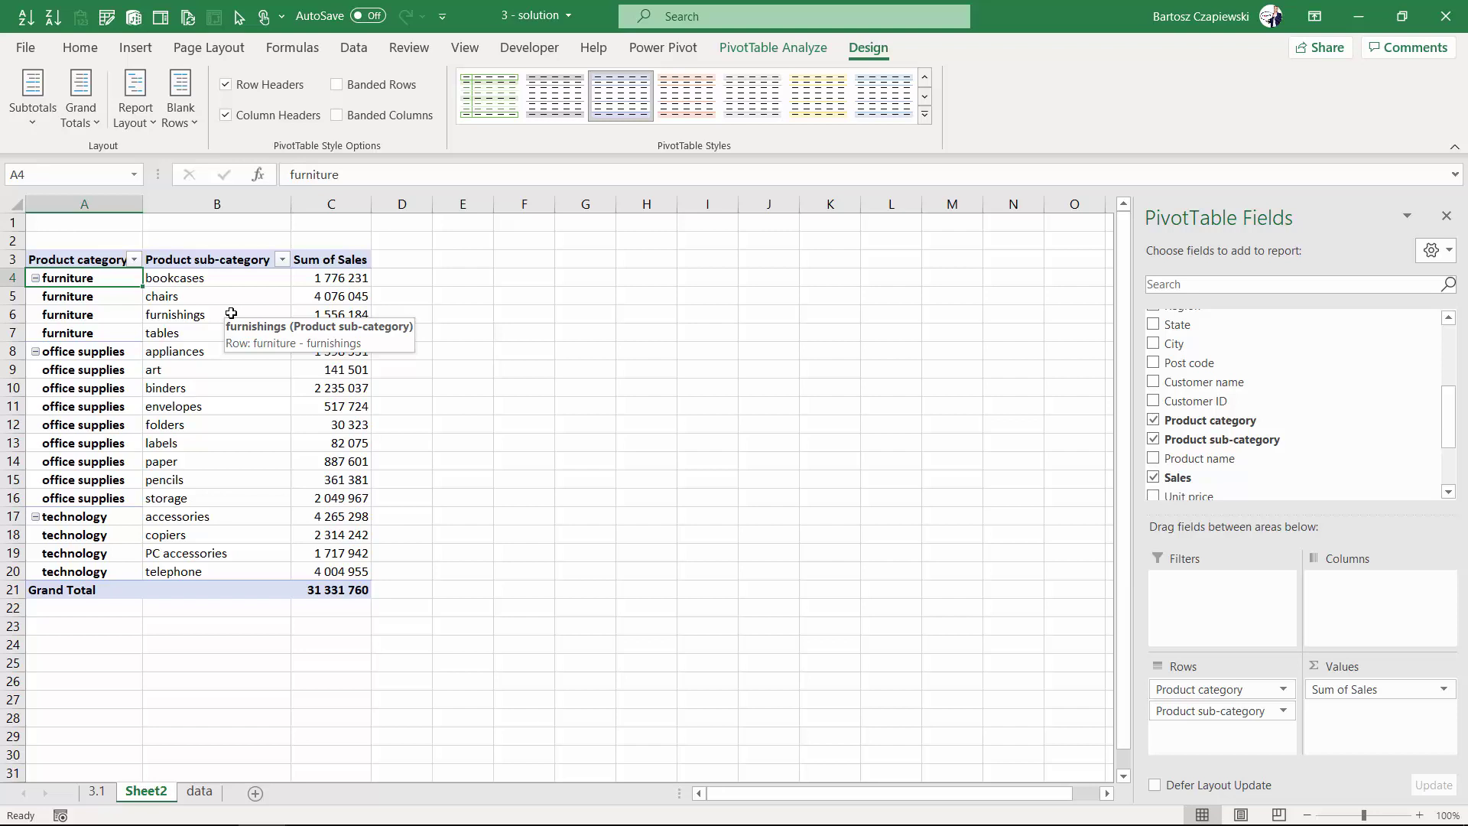
- Insert a blank line after each category group in the pivot table
left_click(193, 125)
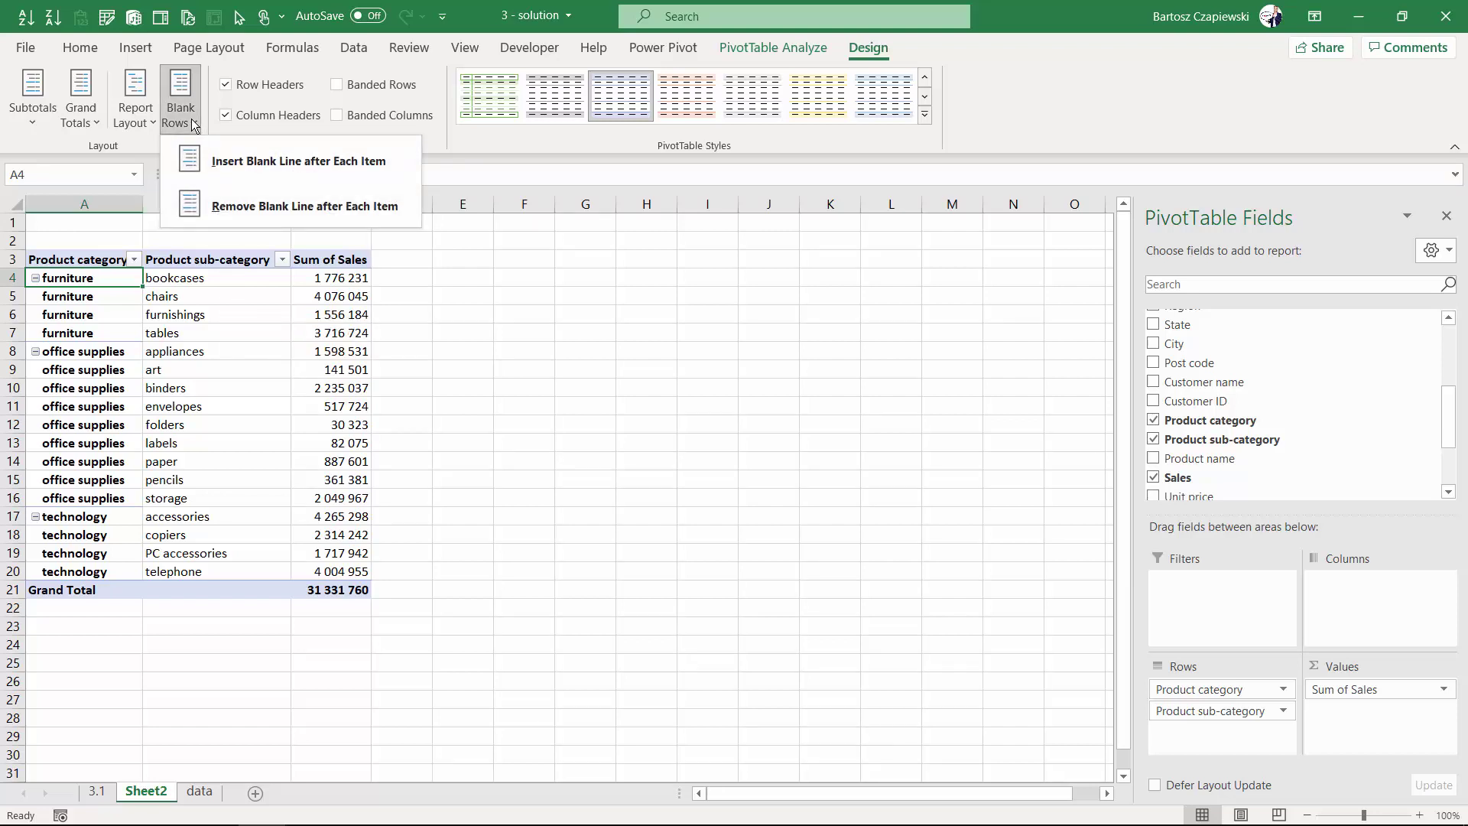
left_click(306, 164)
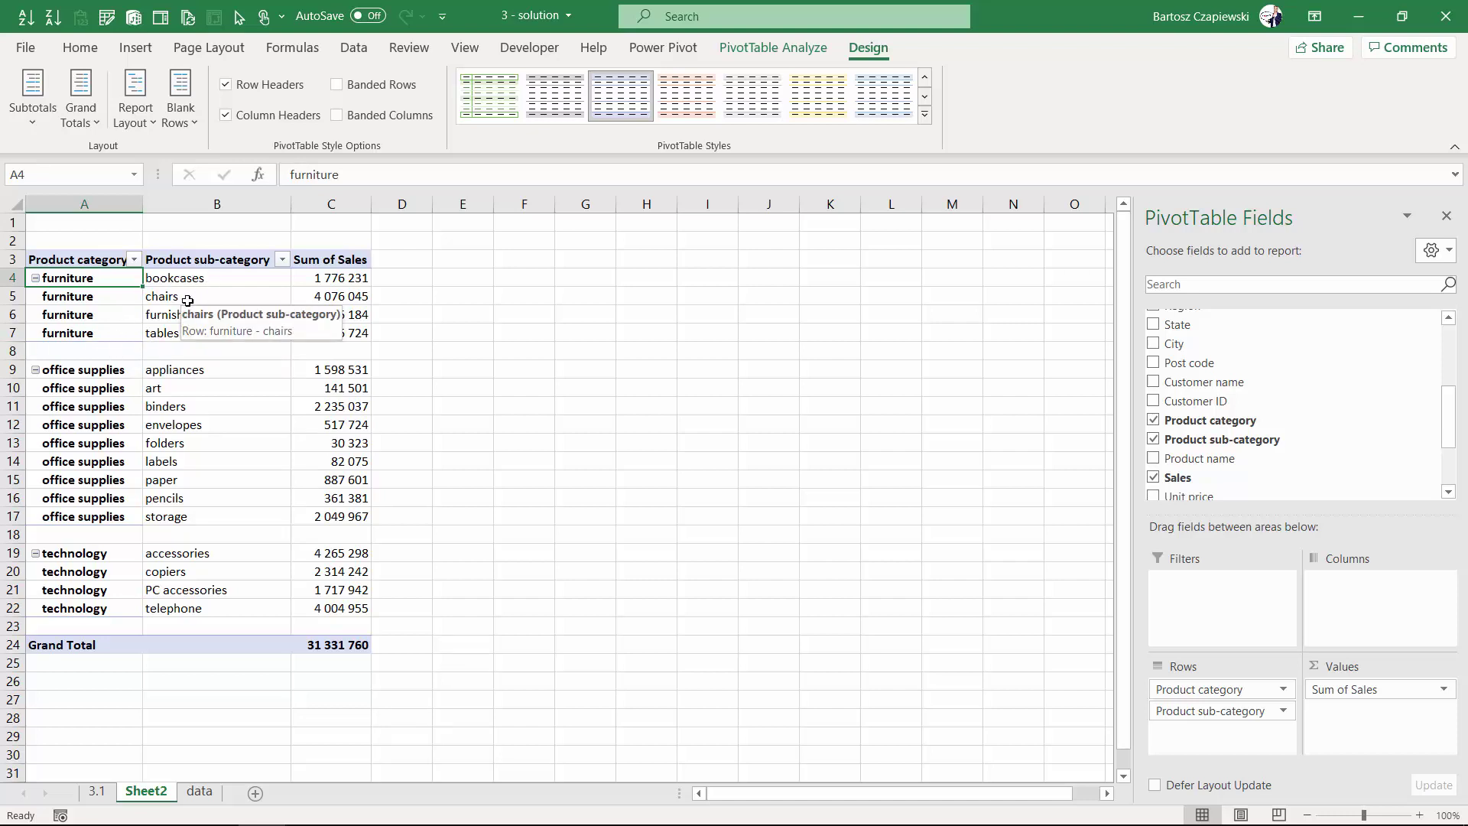
left_click(211, 279)
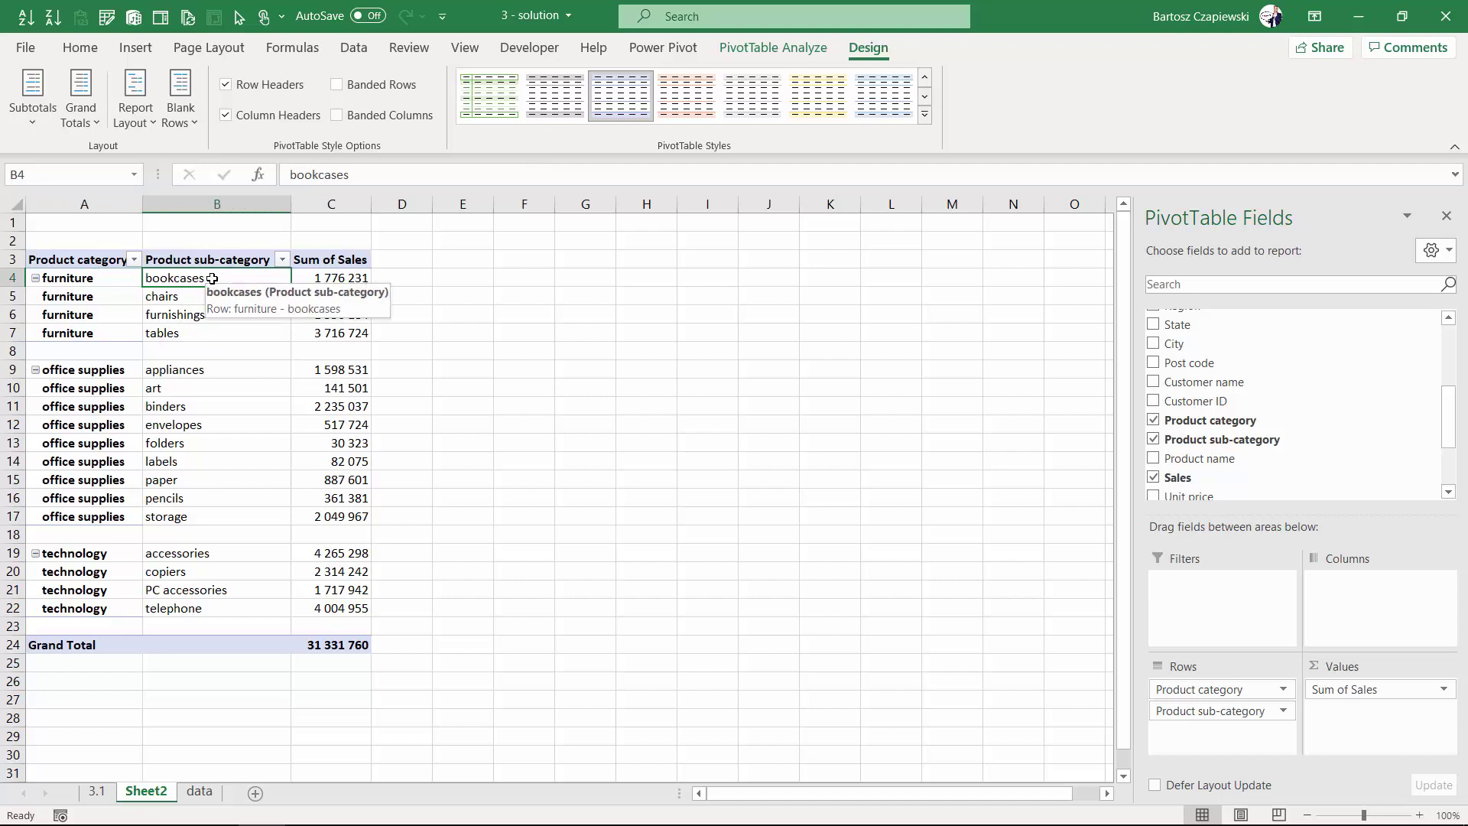
left_click(103, 329)
left_click(180, 99)
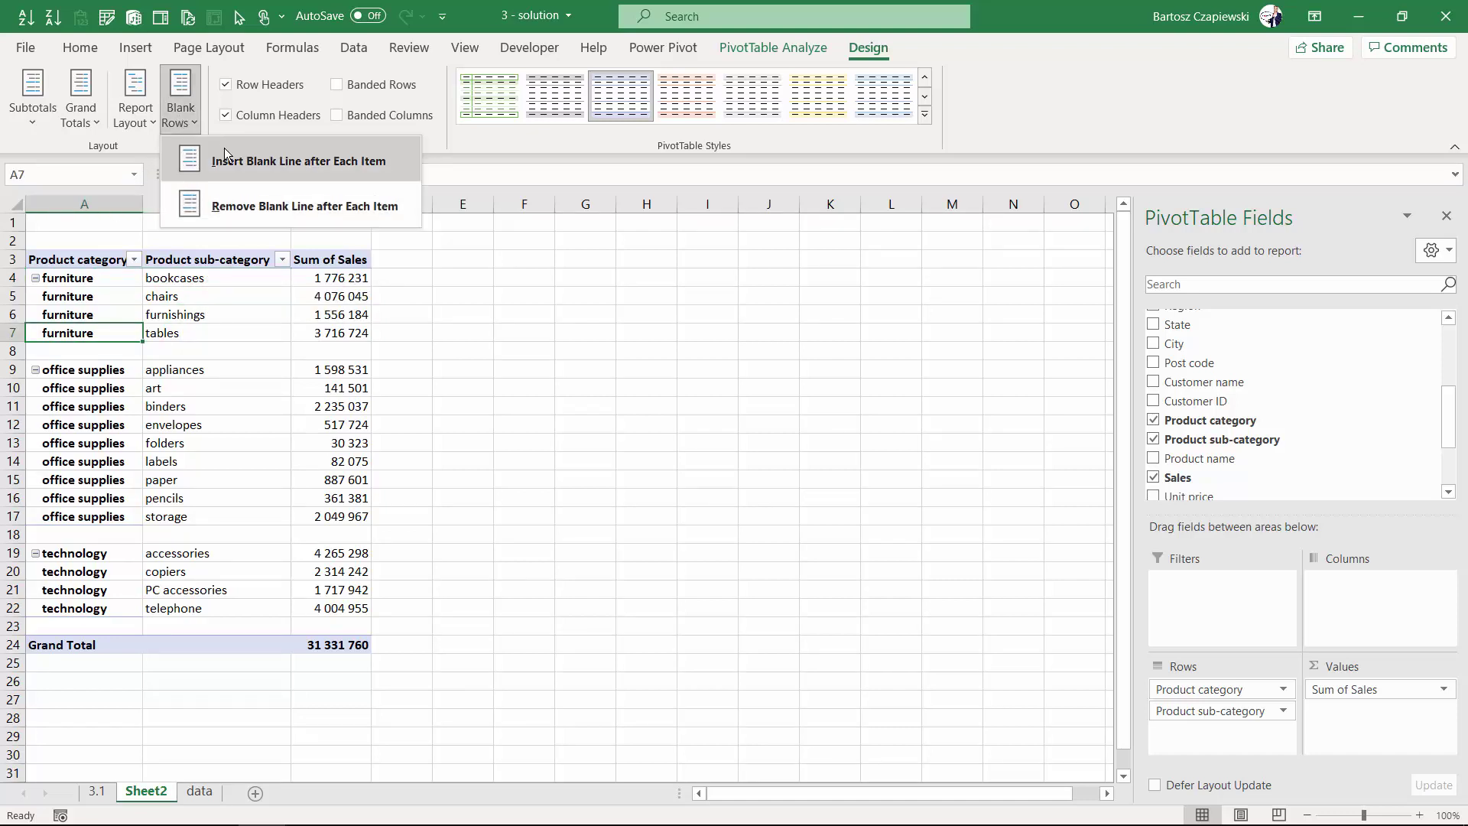
- Remove the blank lines after each item and toggle Row Headers off and back on
left_click(253, 205)
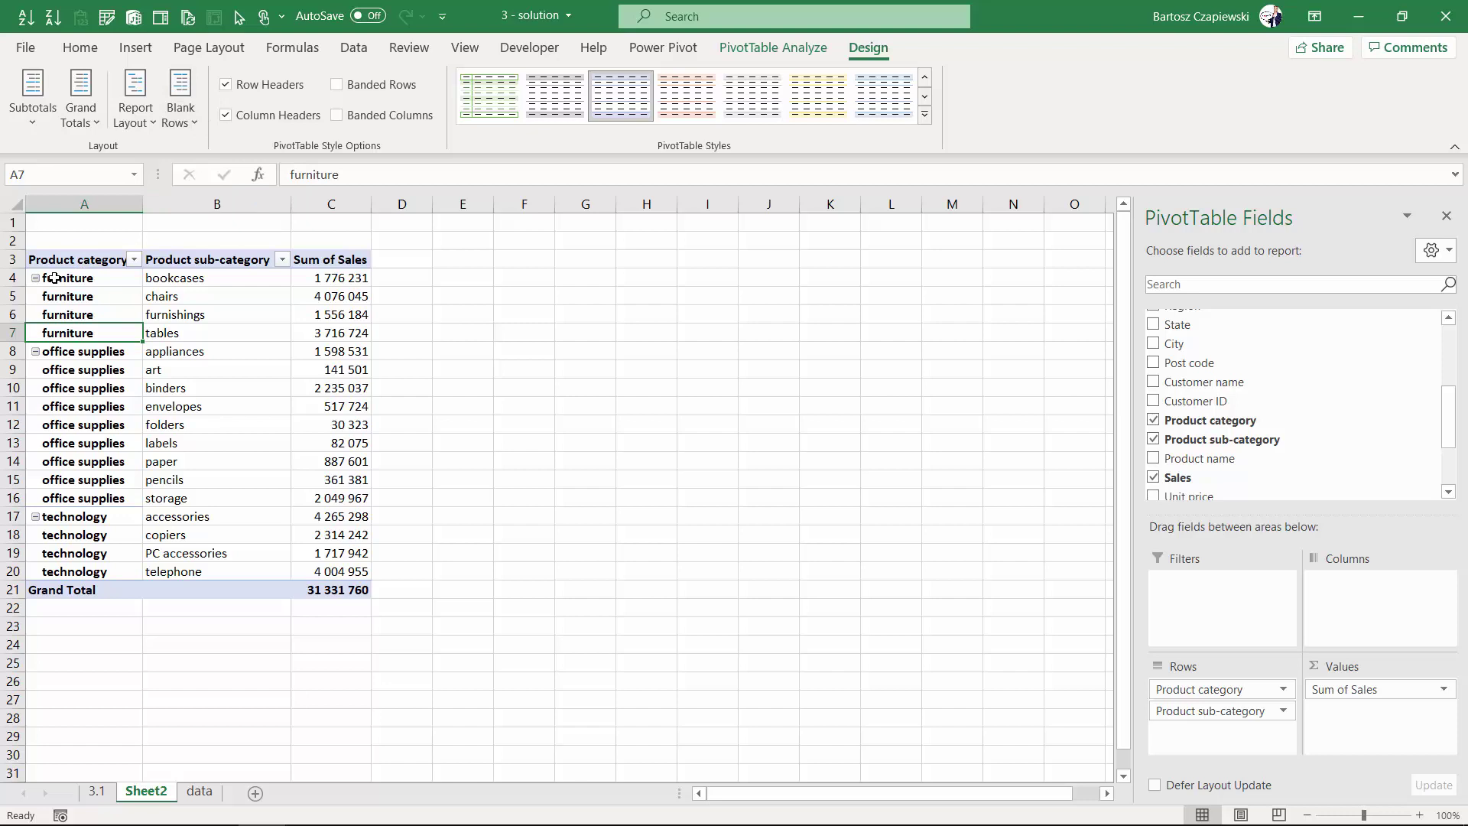
left_click(227, 86)
left_click(227, 85)
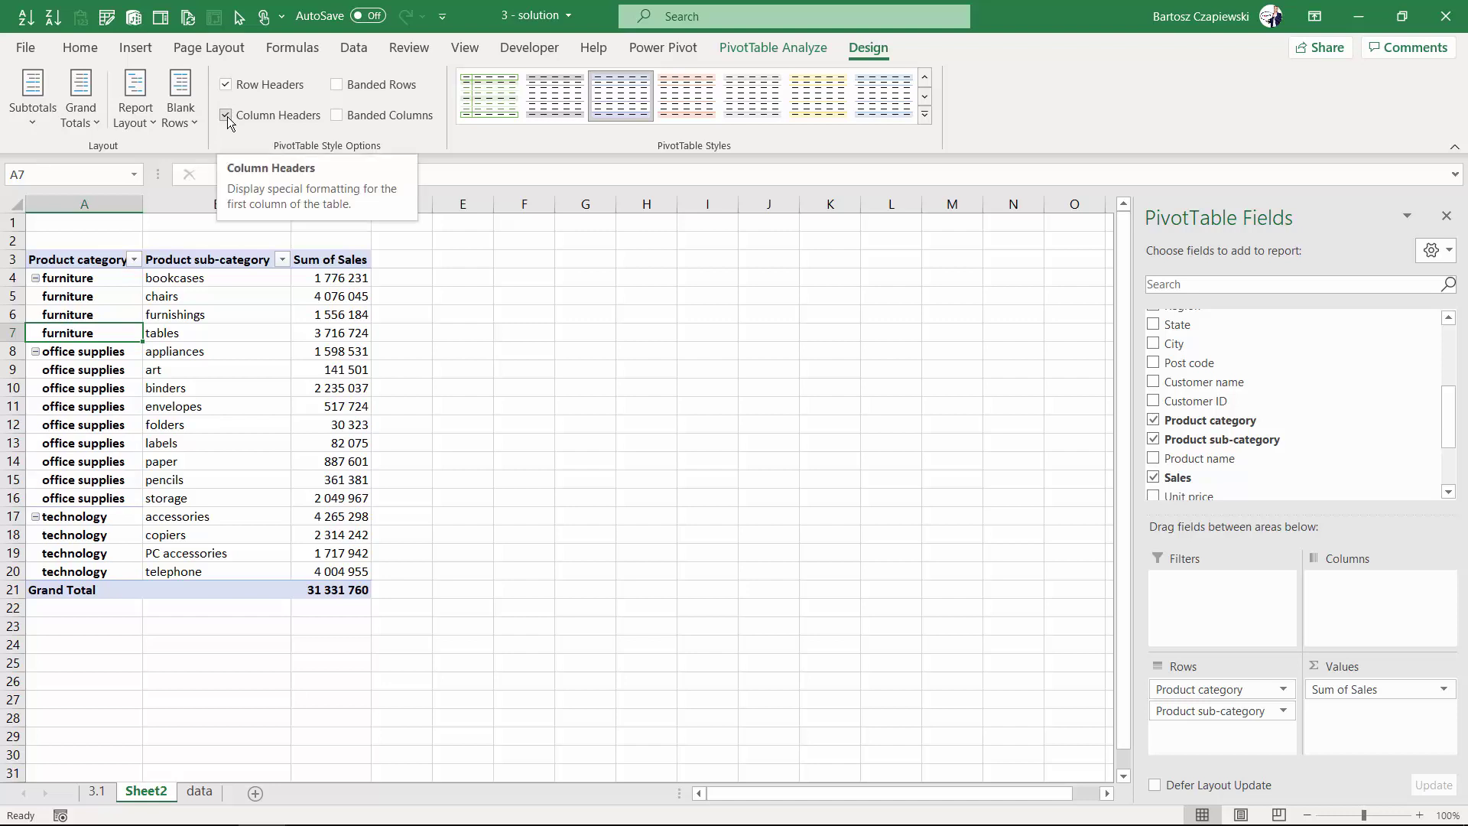
scroll(1220, 398, "down", 2)
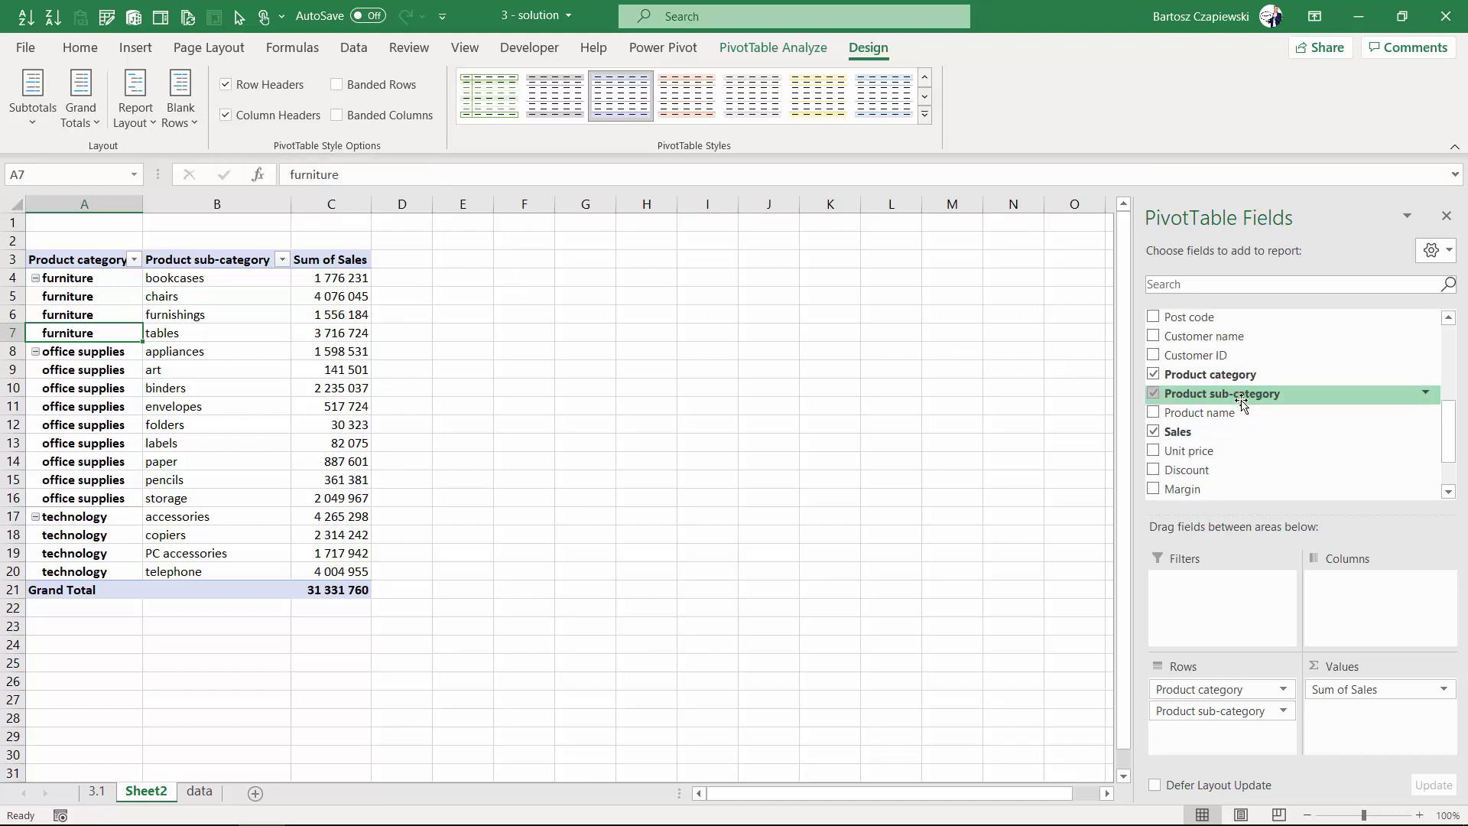
- Add Region to the Columns area and toggle Column Headers off and back on
scroll(1221, 397, "up", 1)
scroll(1221, 397, "up", 3)
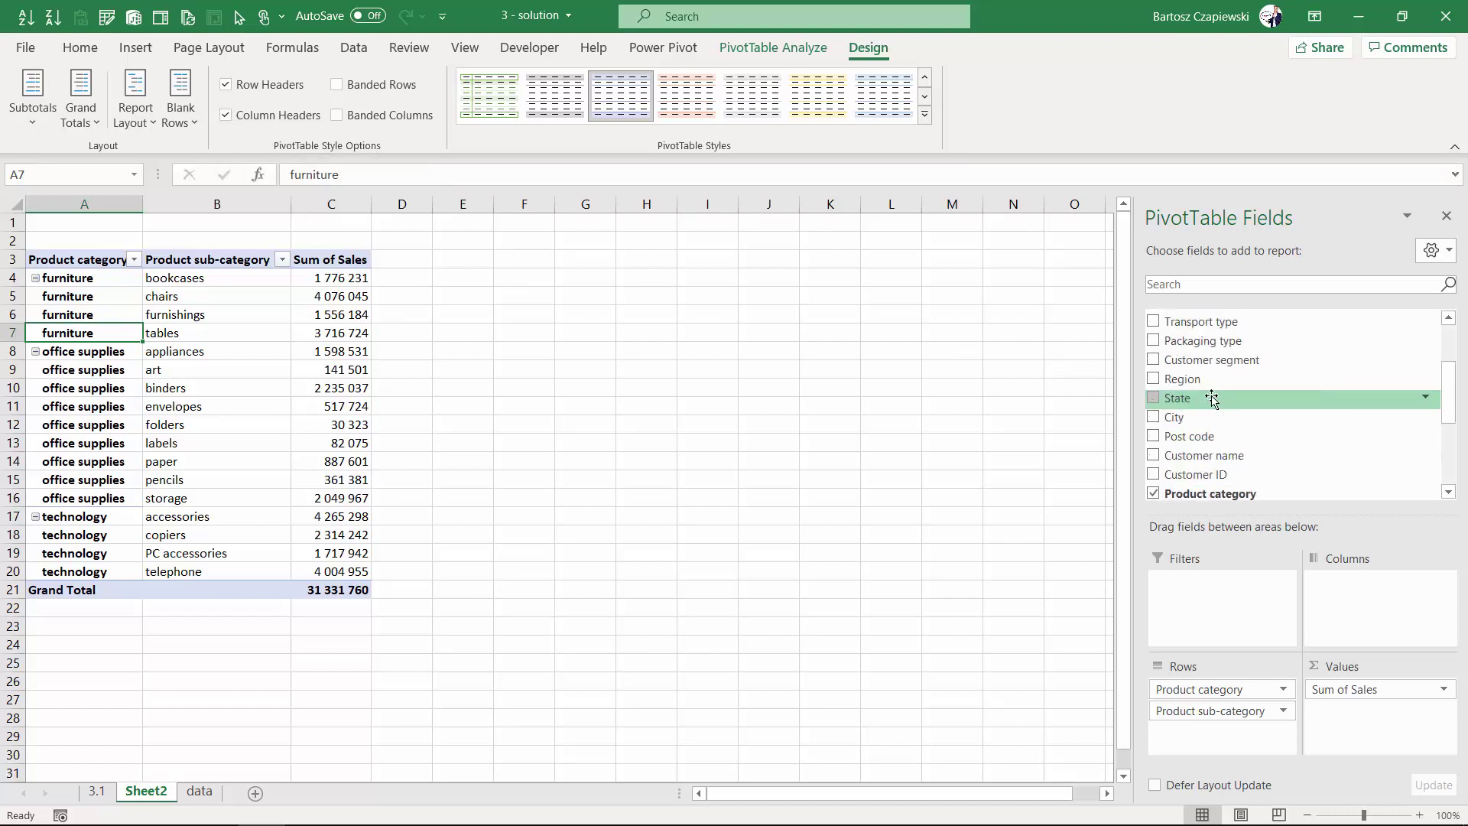
left_click_drag(1185, 382, 1346, 575)
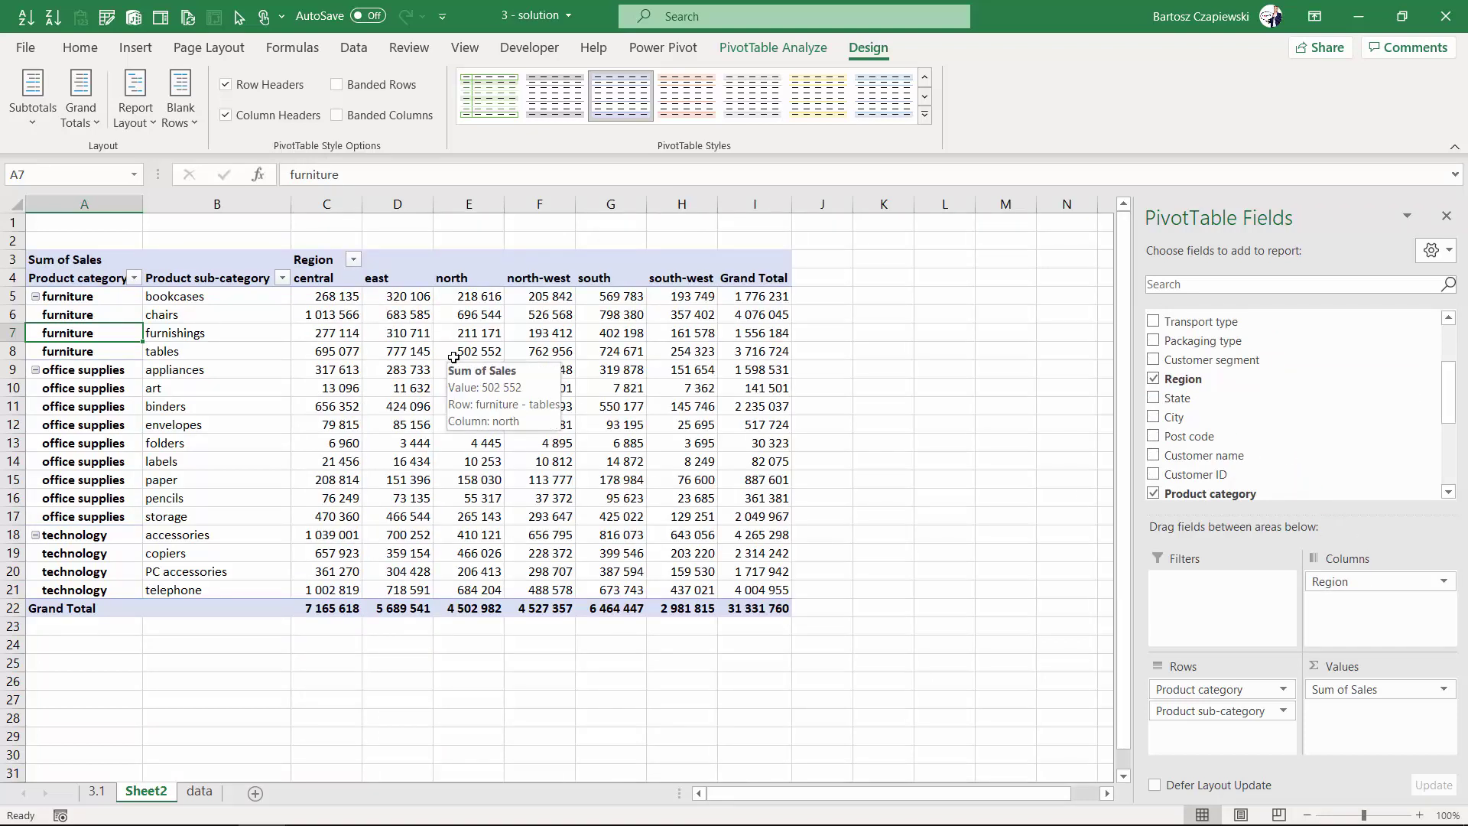
left_click(225, 116)
left_click(226, 116)
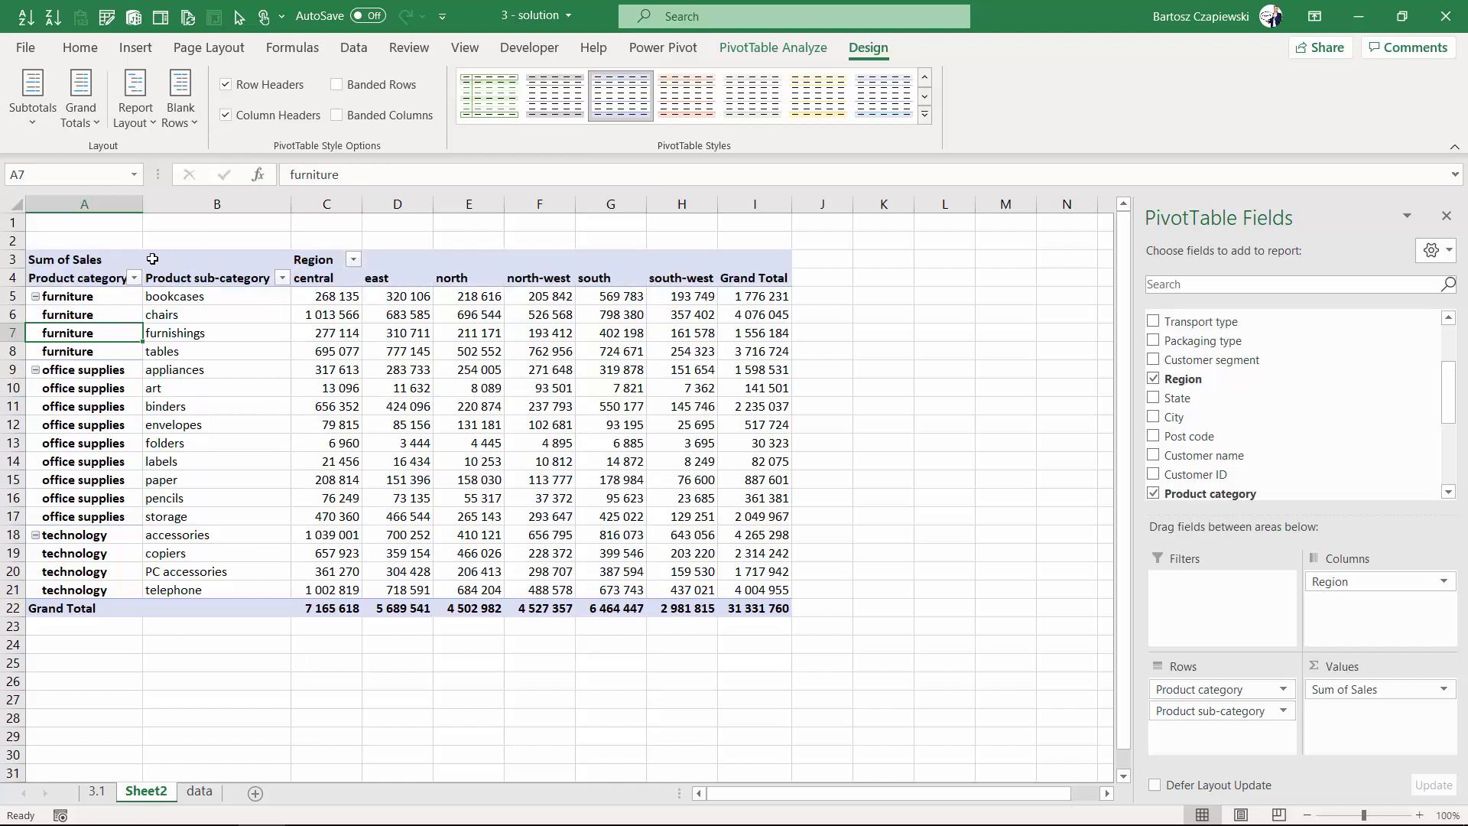
mouse_move(356, 351)
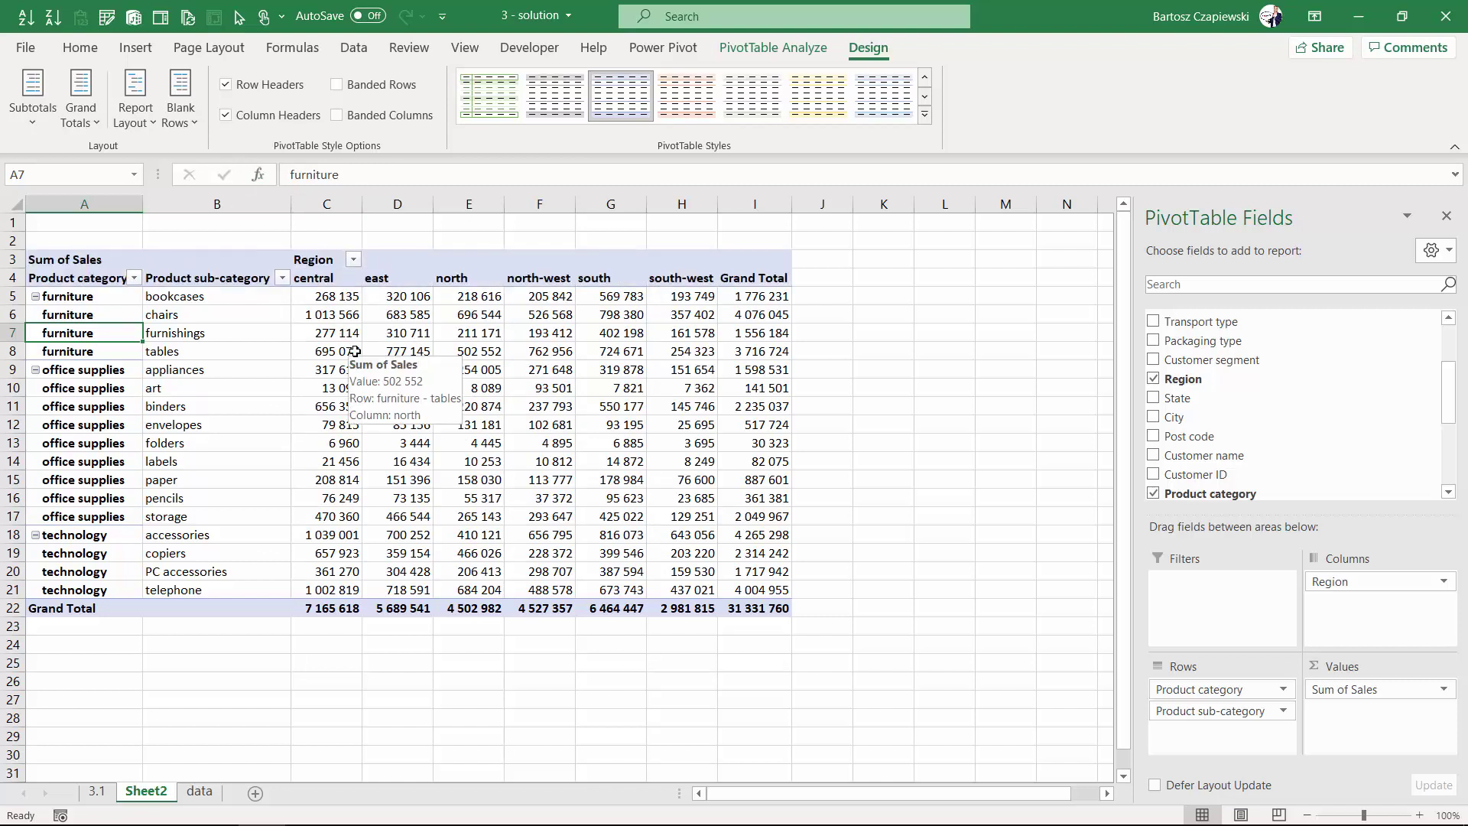
left_click(336, 86)
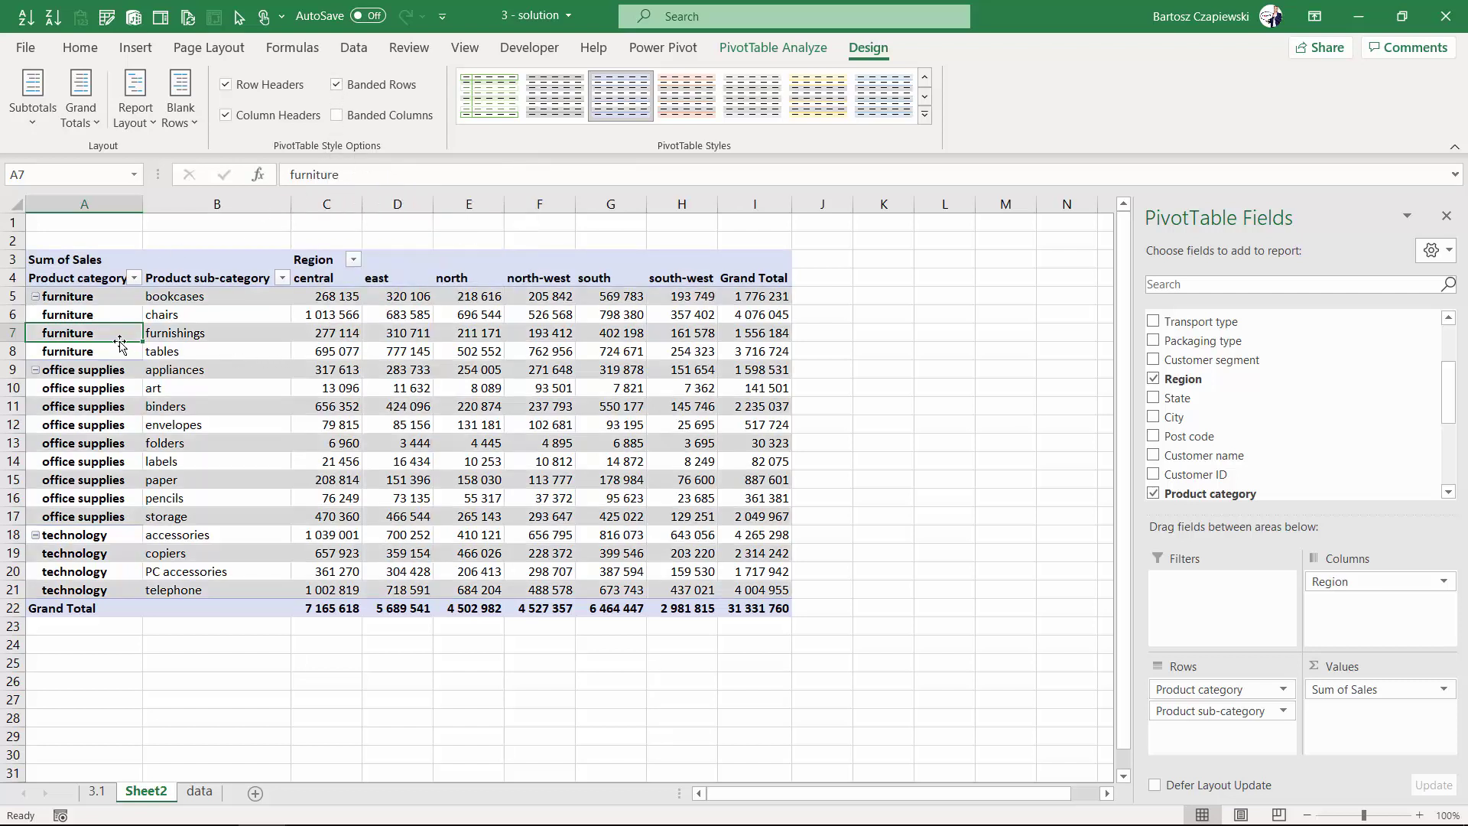
left_click(337, 84)
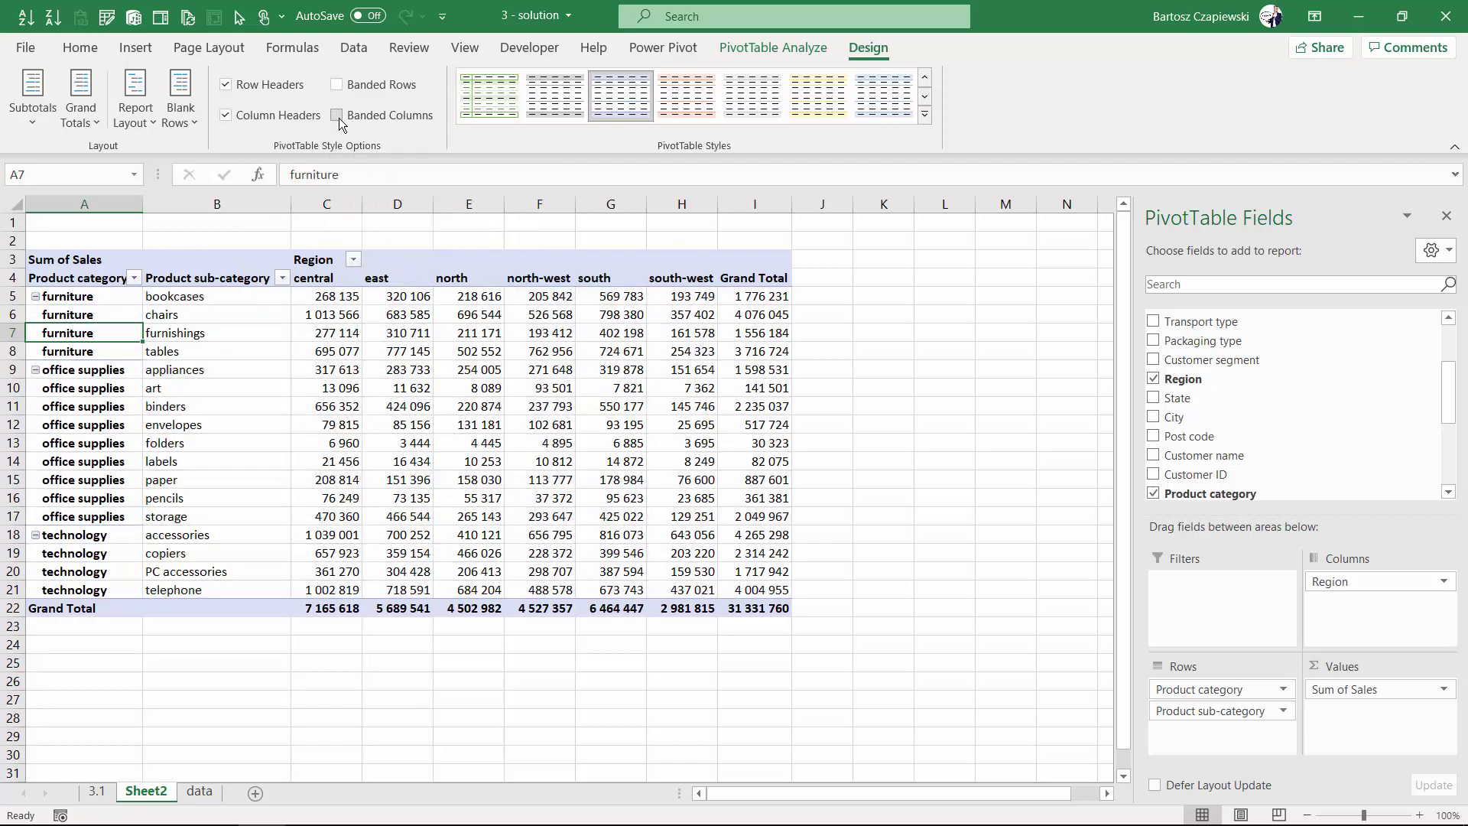
left_click(338, 116)
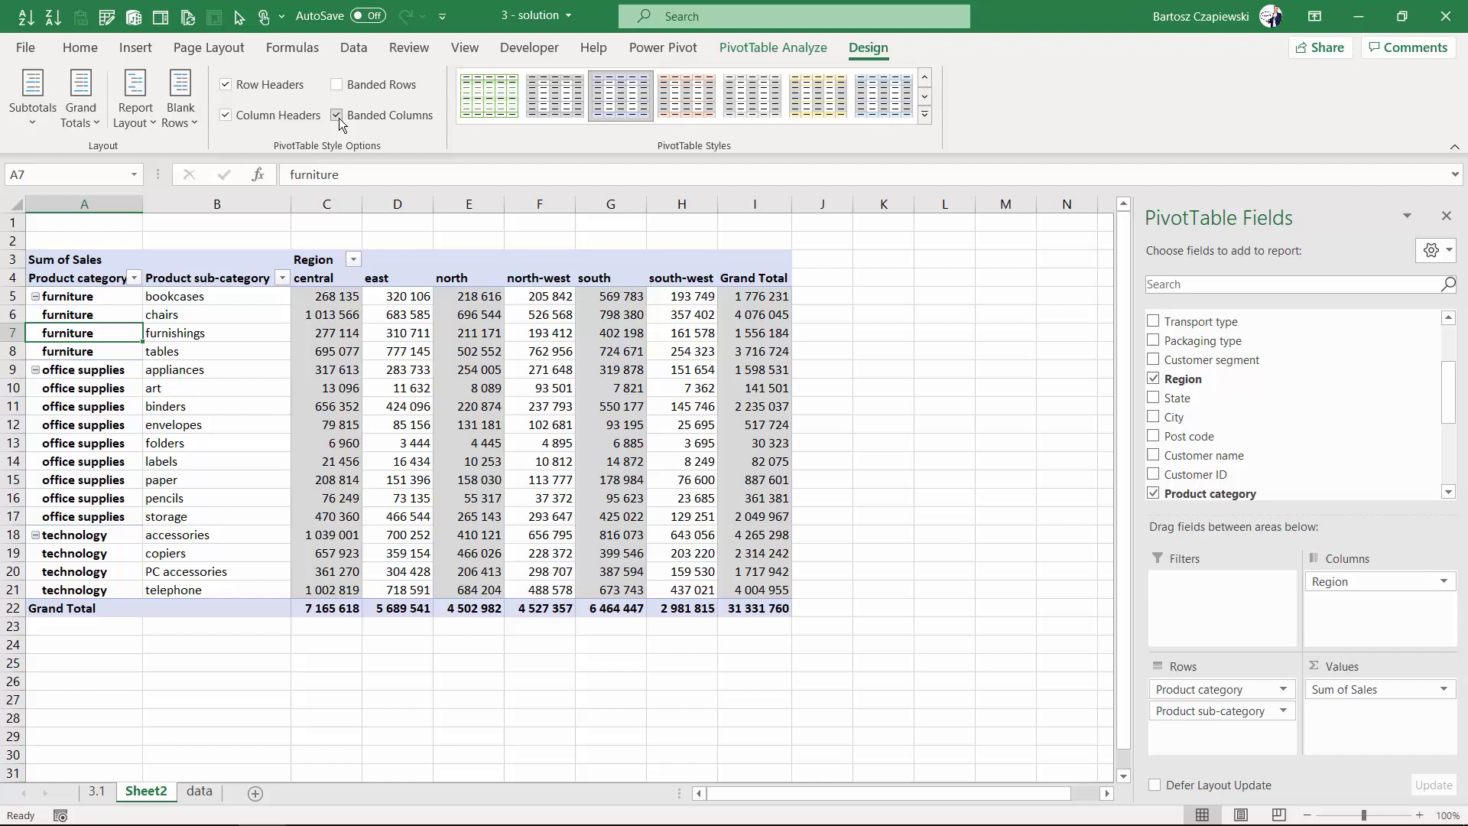
left_click(337, 115)
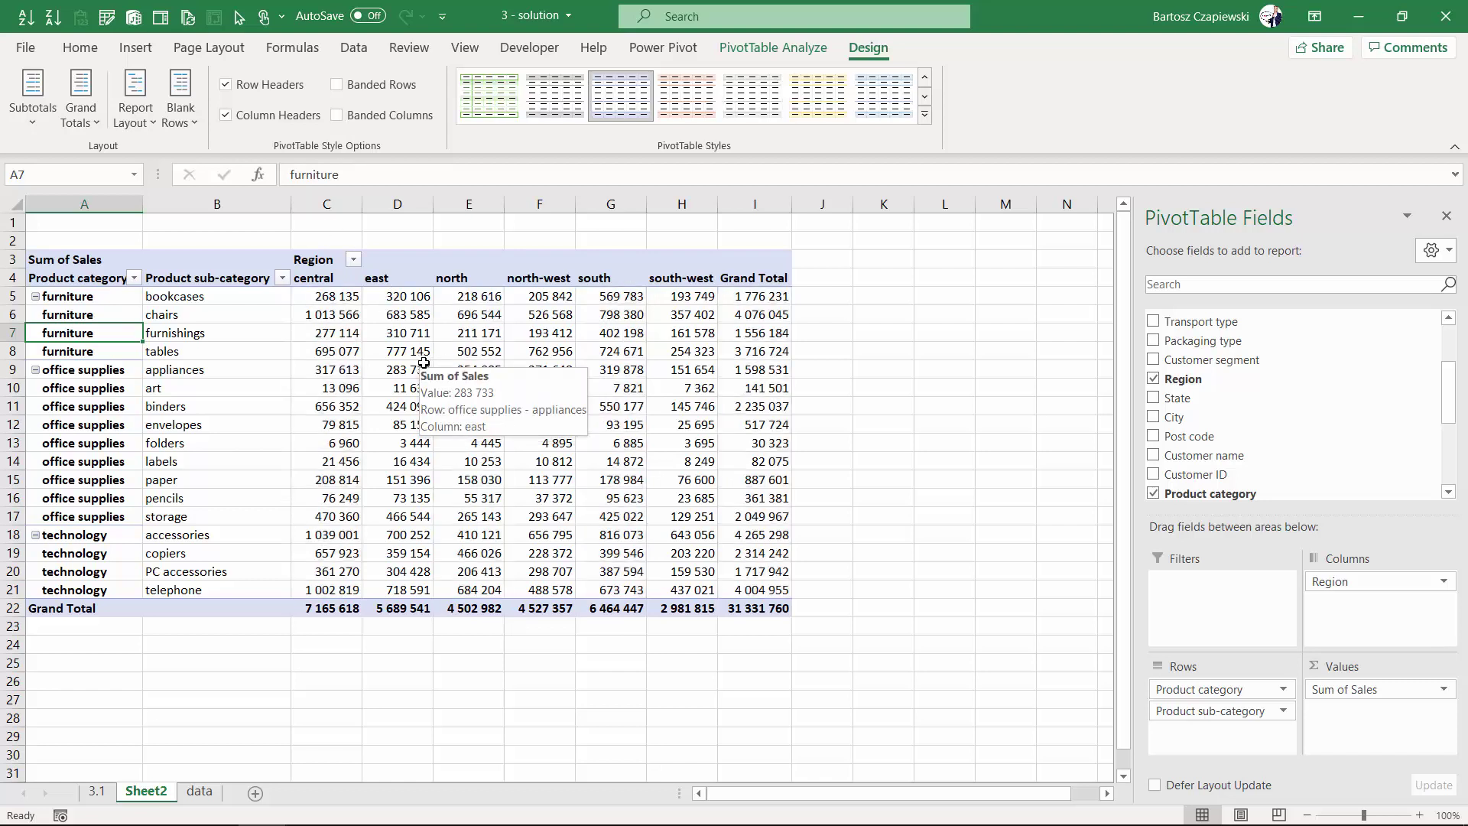
- Expand the PivotTable Styles gallery and browse the Light, Medium and Dark styles
left_click(924, 116)
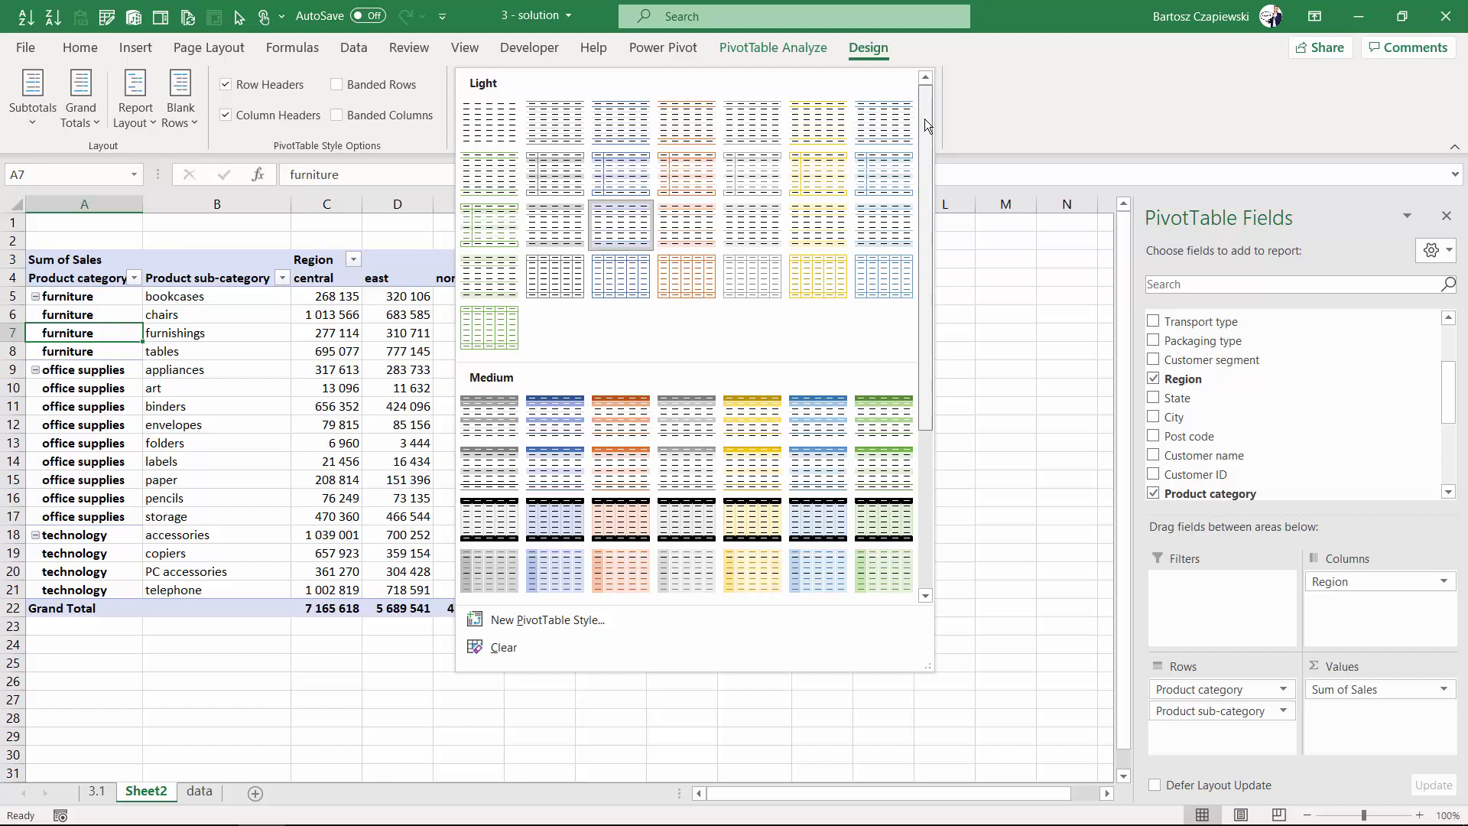
mouse_move(925, 117)
left_mouse_down()
mouse_move(928, 306)
mouse_move(930, 99)
left_mouse_up()
left_click_drag(929, 213, 936, 385)
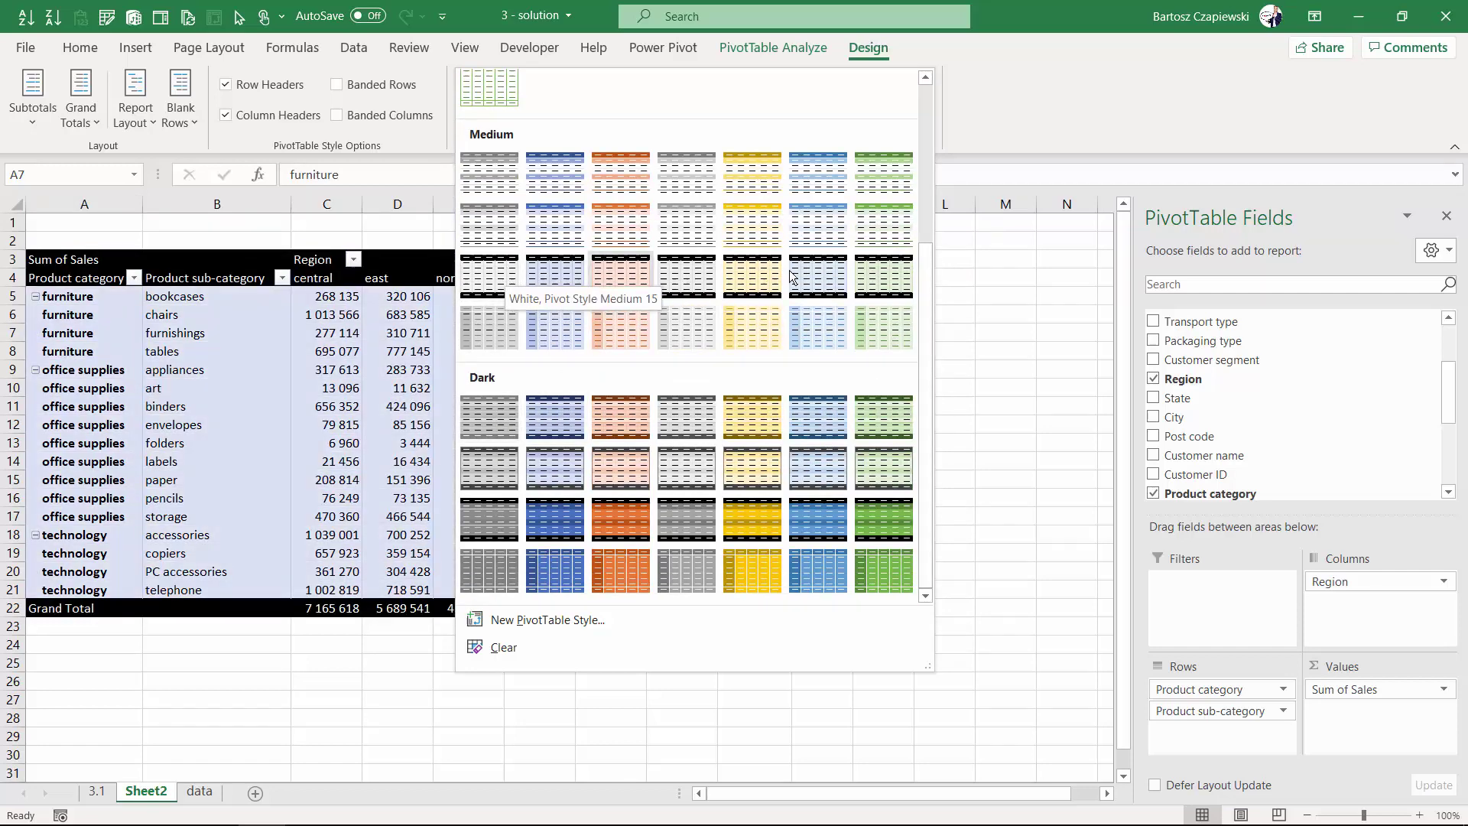
left_click_drag(929, 270, 925, 100)
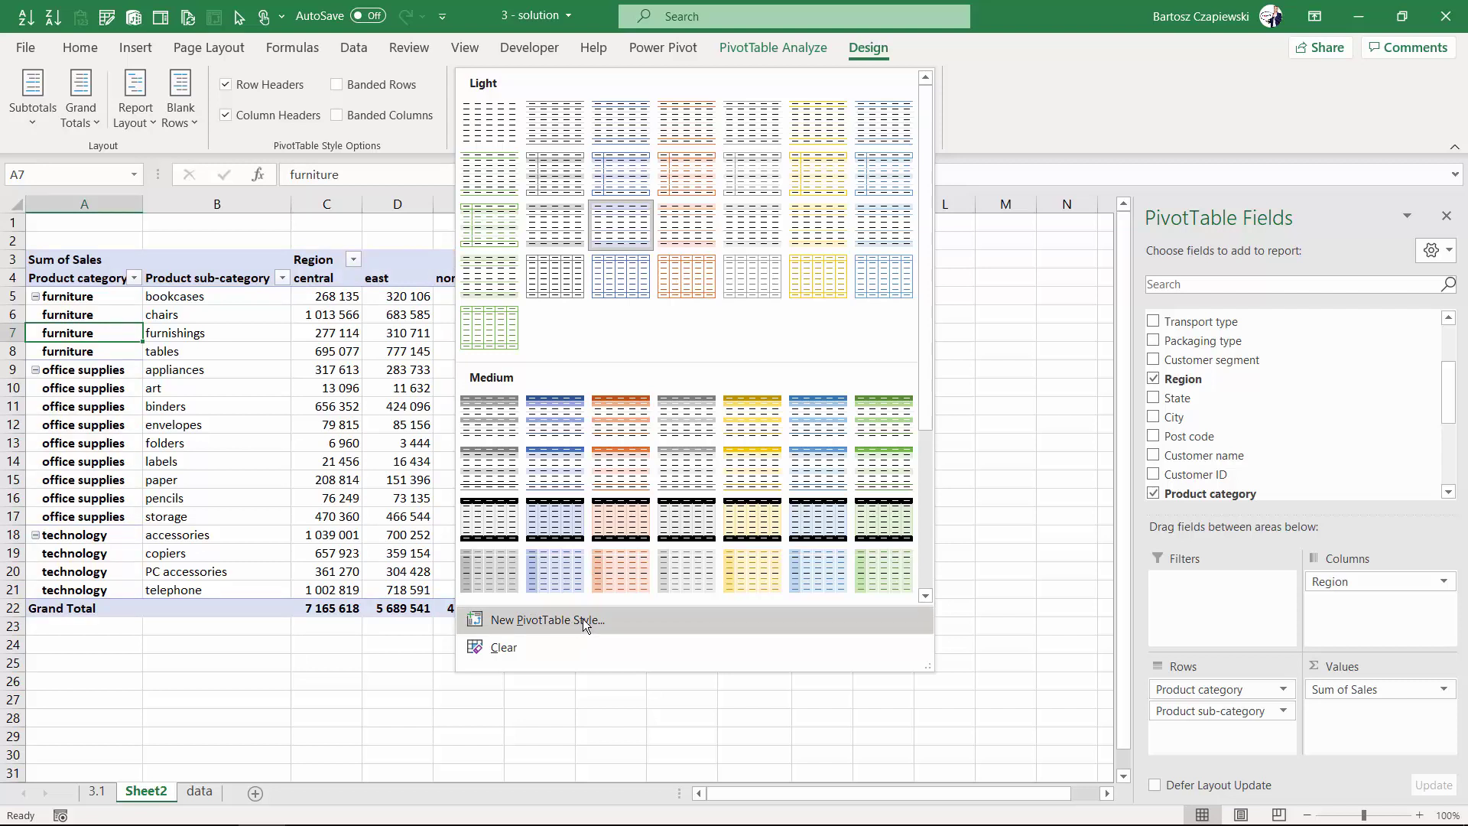
- Open the New PivotTable Style dialog and close it without saving a custom style
left_click(582, 620)
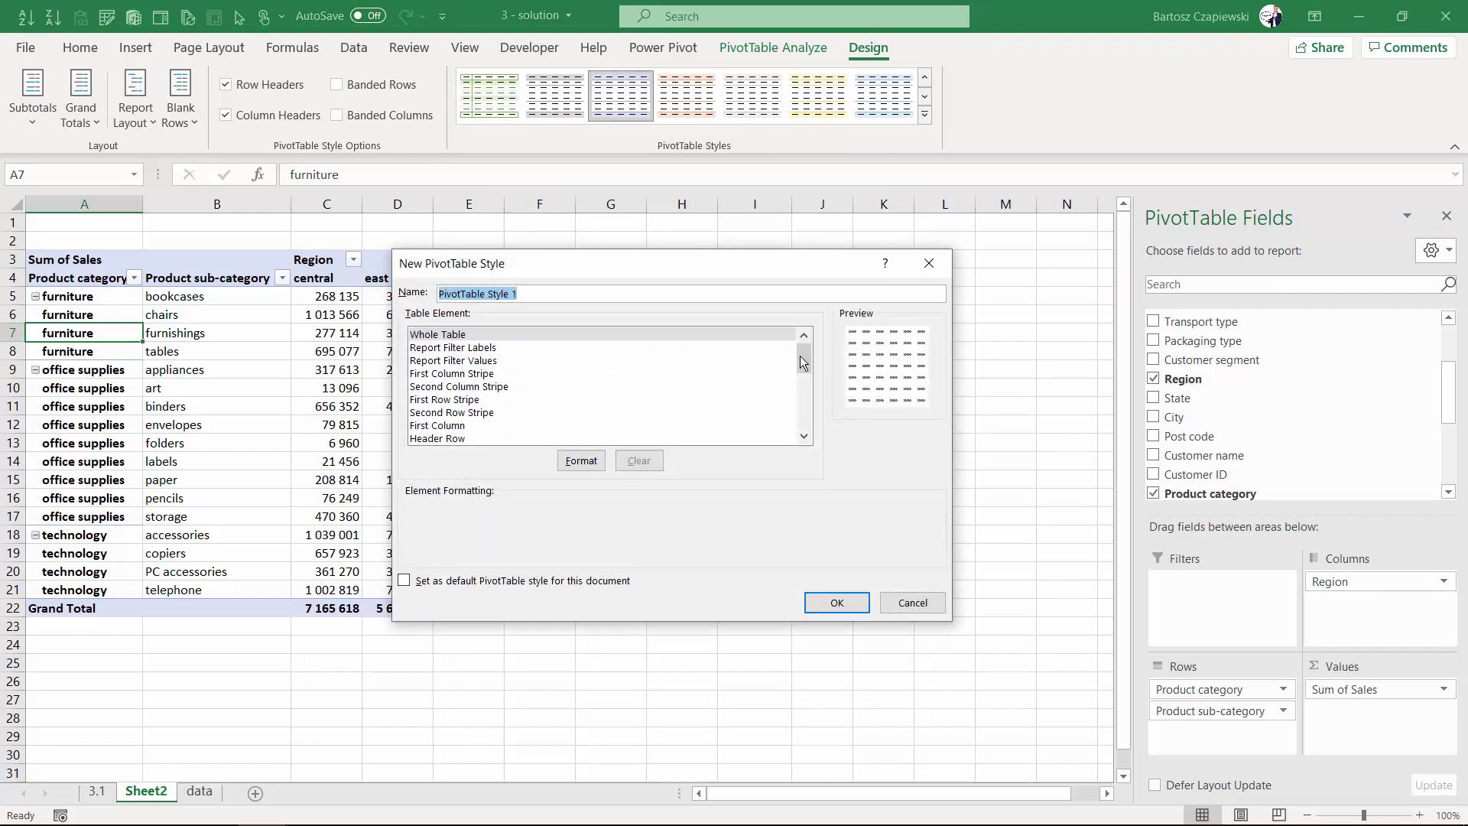
mouse_move(801, 359)
left_mouse_down()
mouse_move(816, 440)
mouse_move(815, 346)
left_mouse_up()
left_click(906, 603)
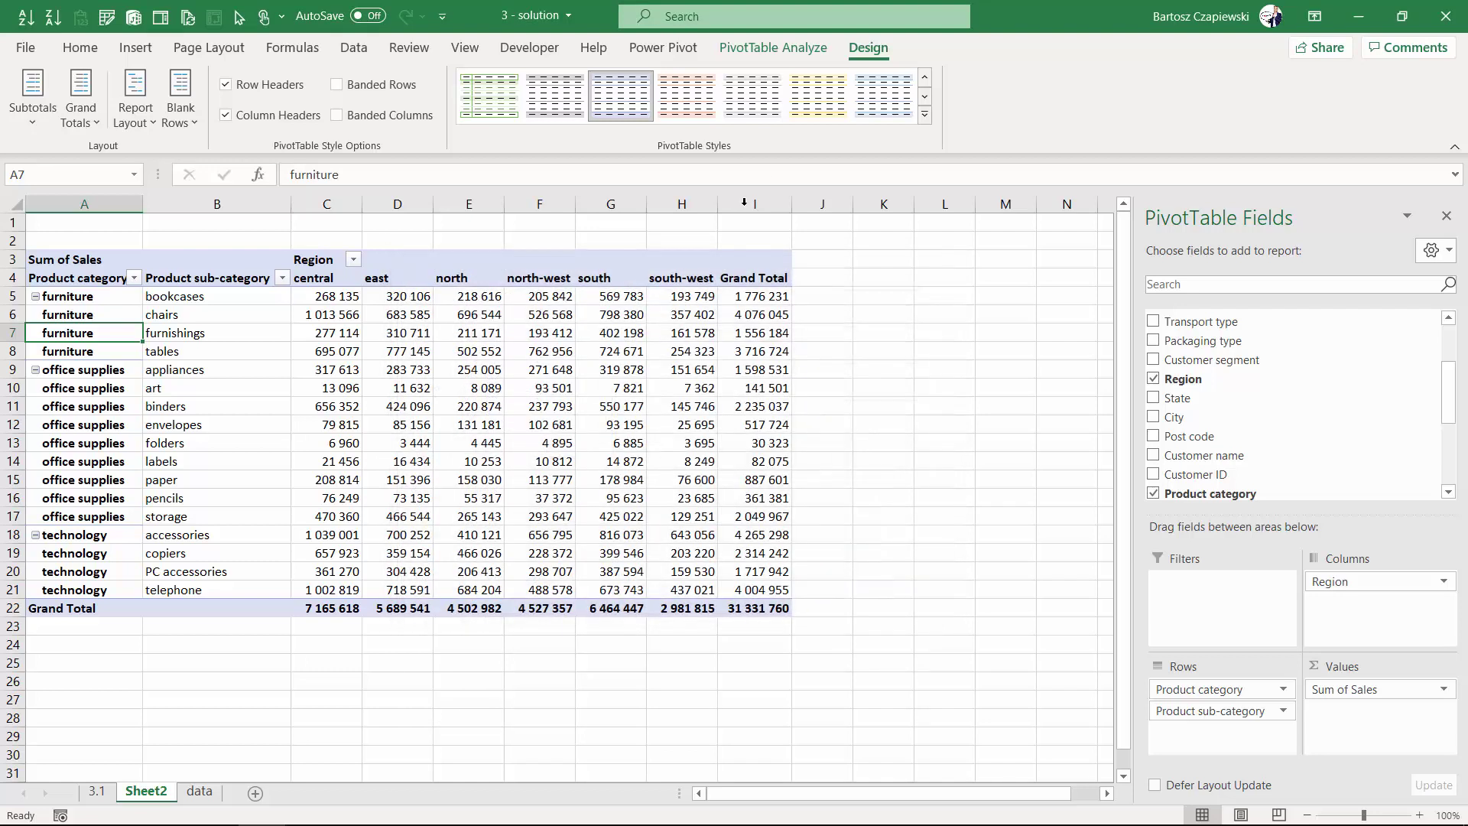
- Apply the Clear option from the PivotTable Styles gallery to remove the Region pivot's shading
left_click(923, 116)
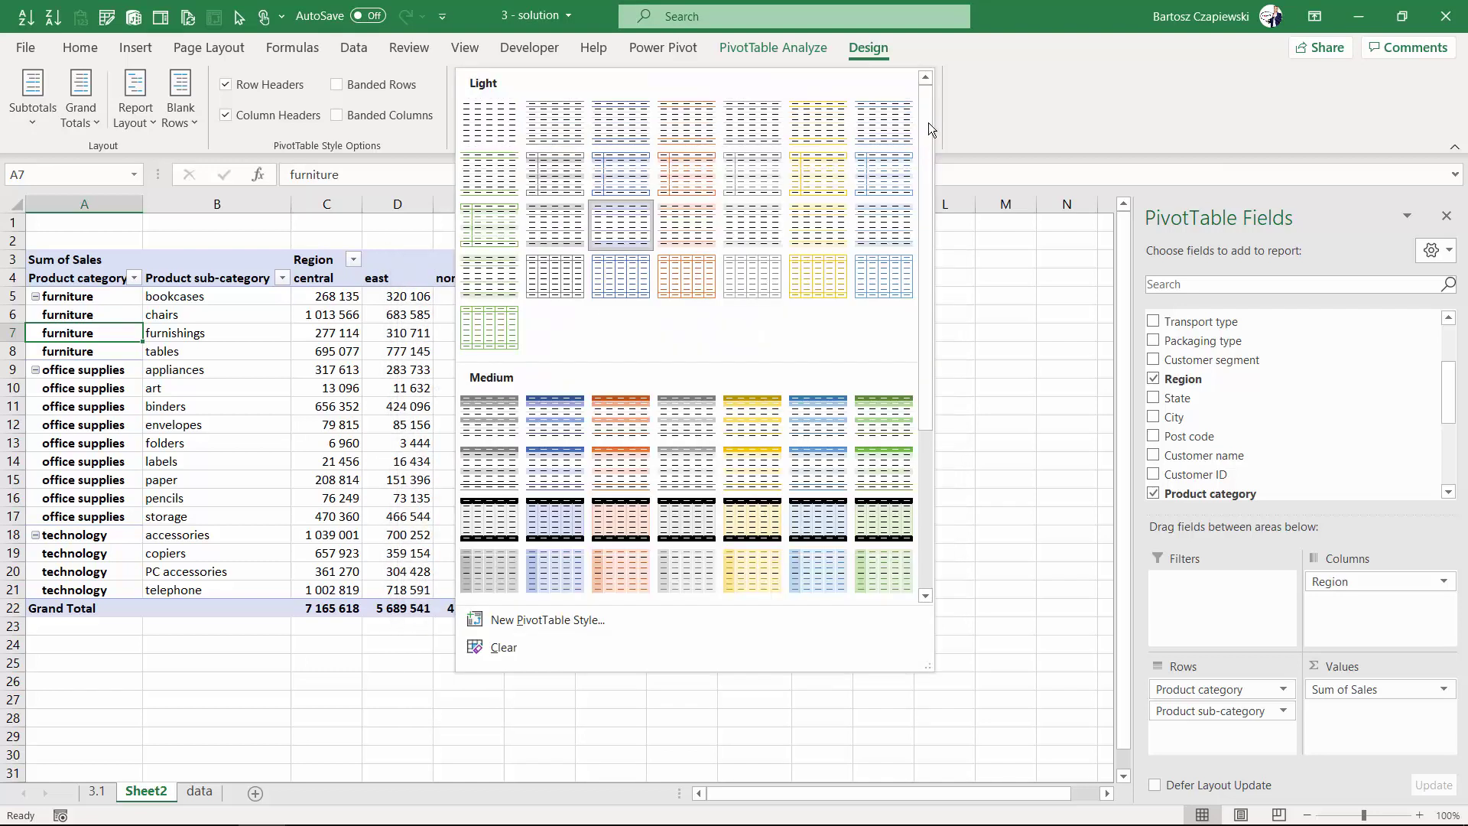
left_click(505, 650)
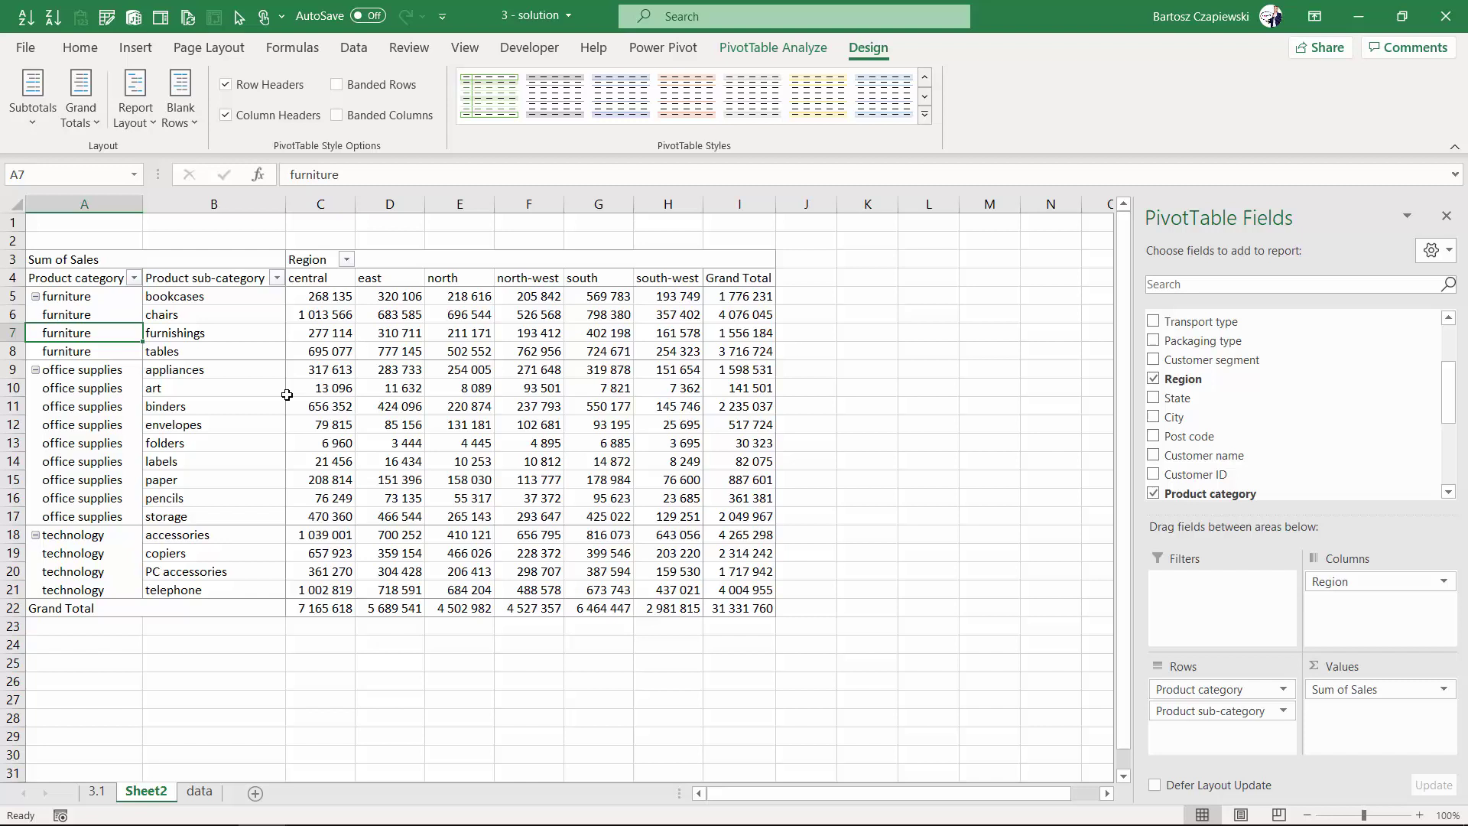
mouse_move(287, 395)
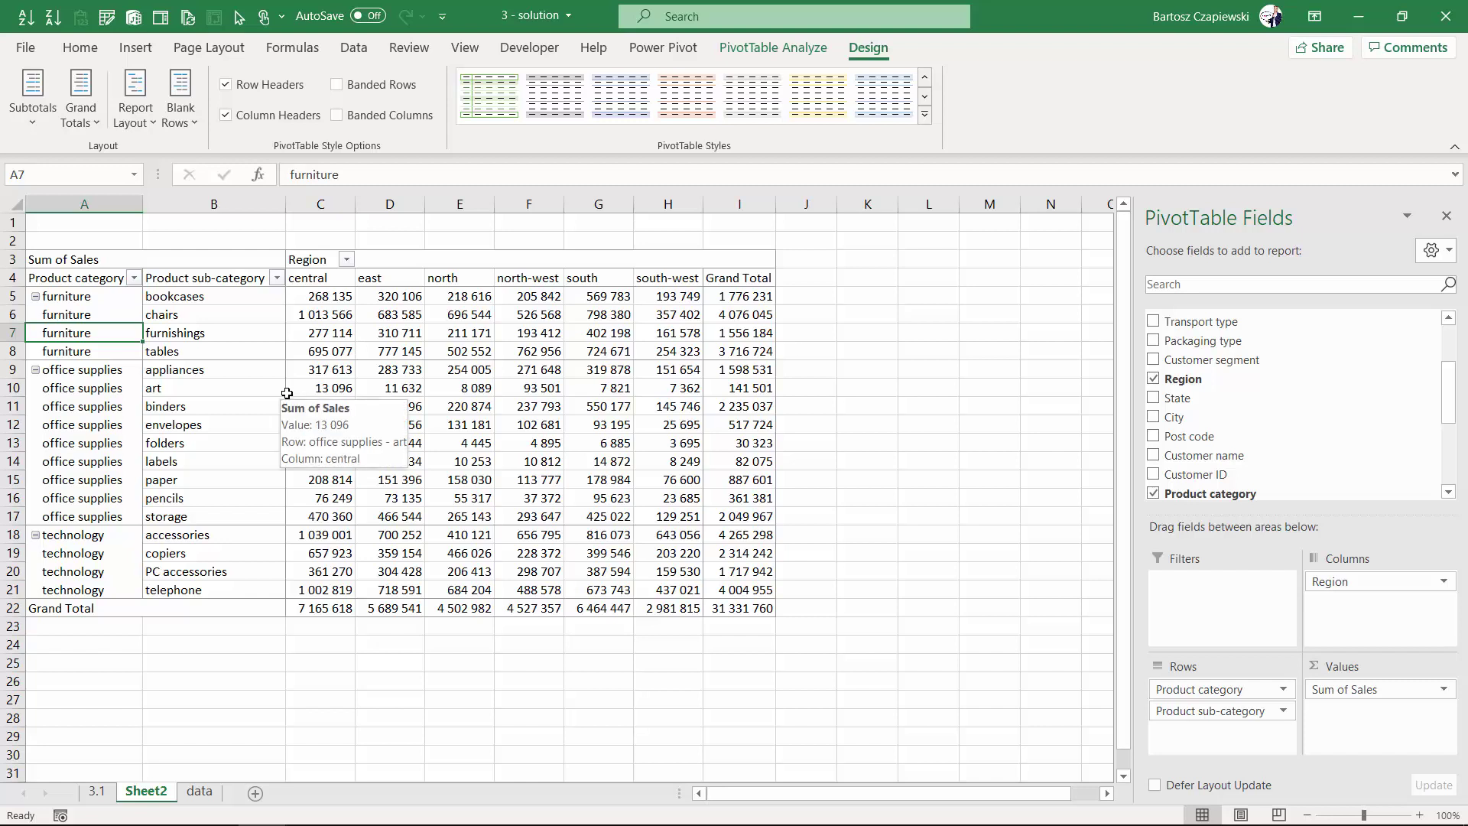
- Uncheck Gridlines on the View tab, then select pivot cell C5
left_click(365, 50)
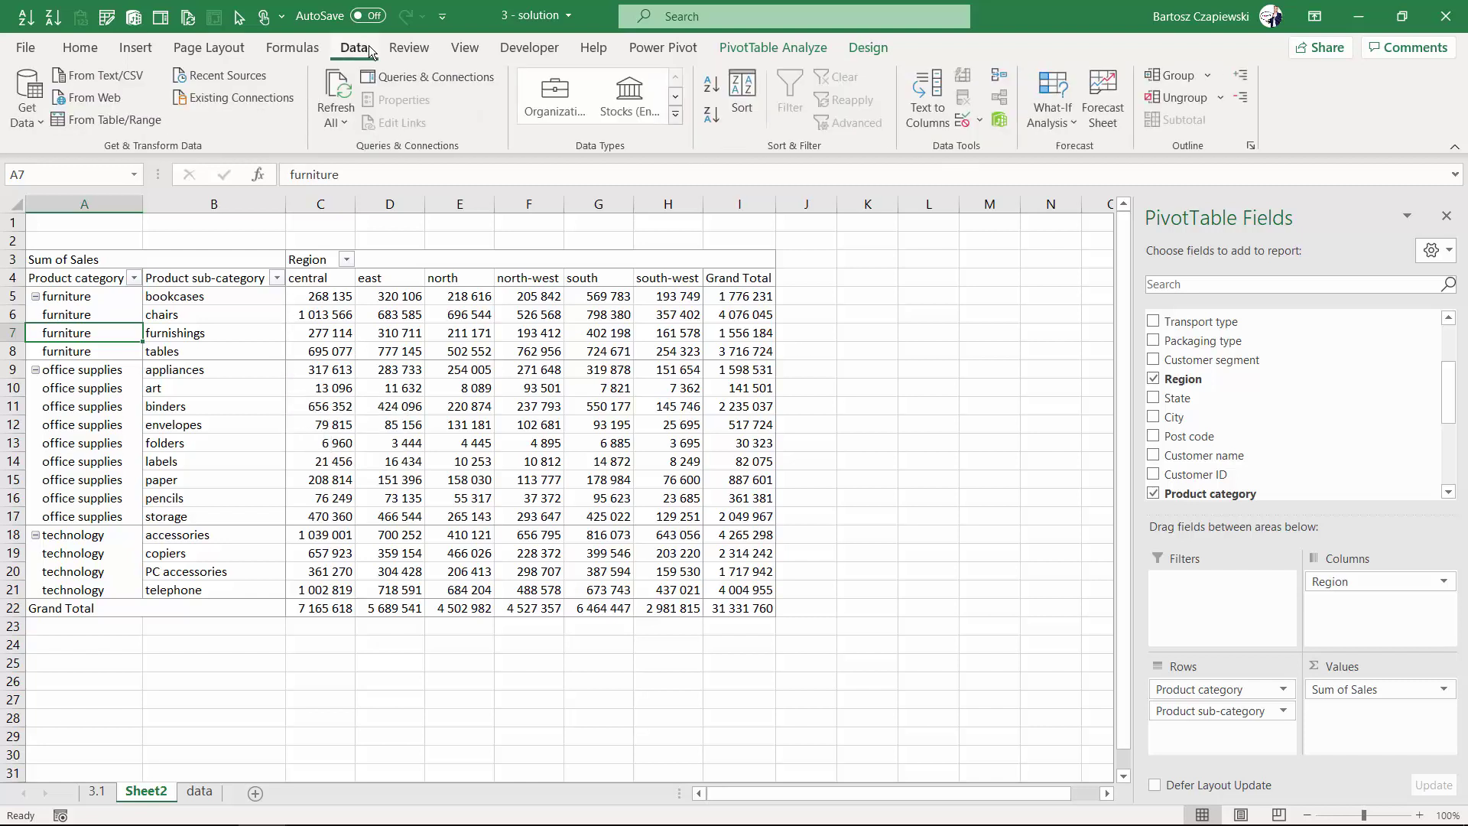
left_click(466, 55)
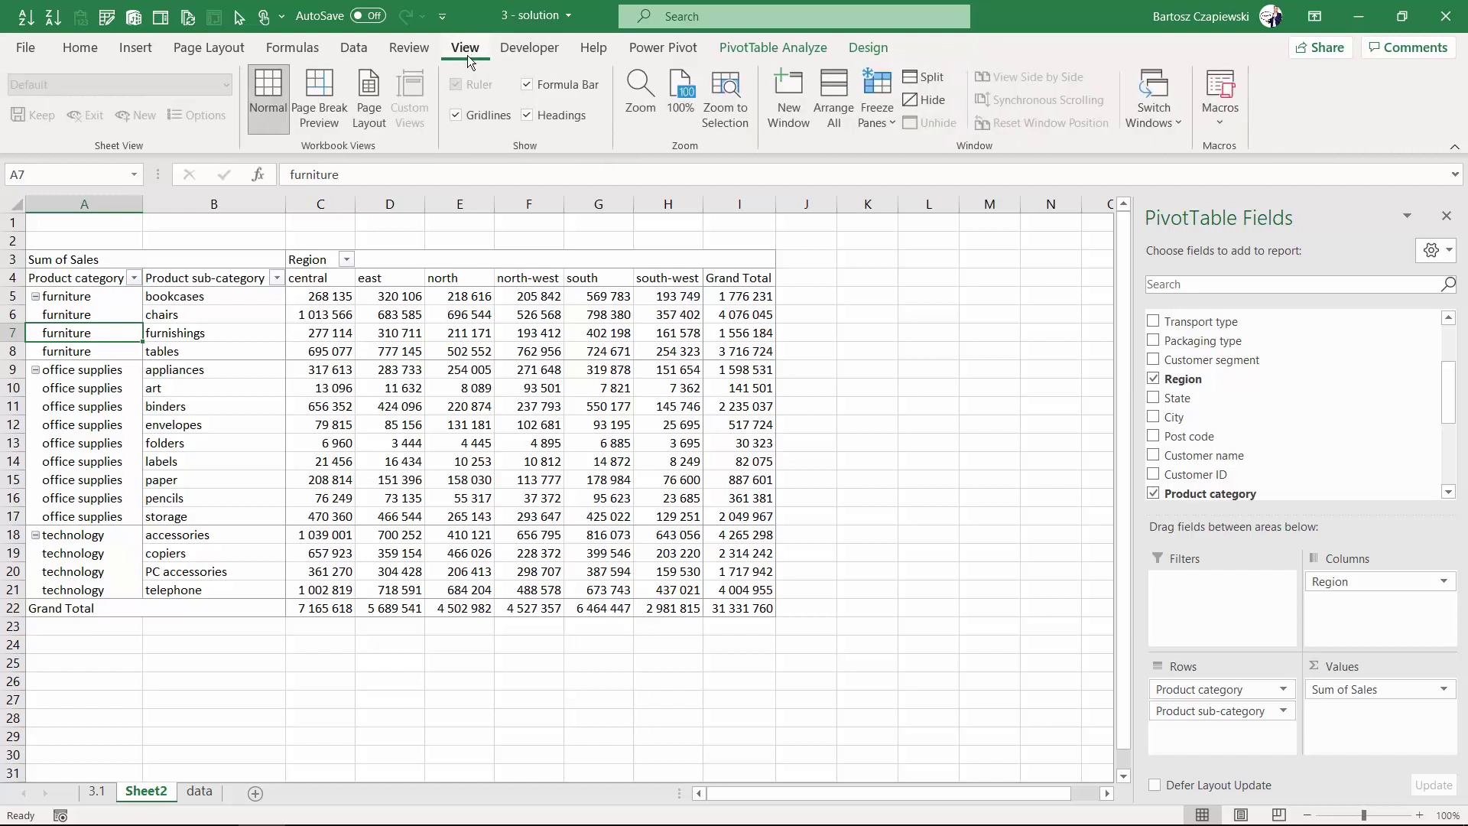
left_click(455, 114)
left_click(313, 304)
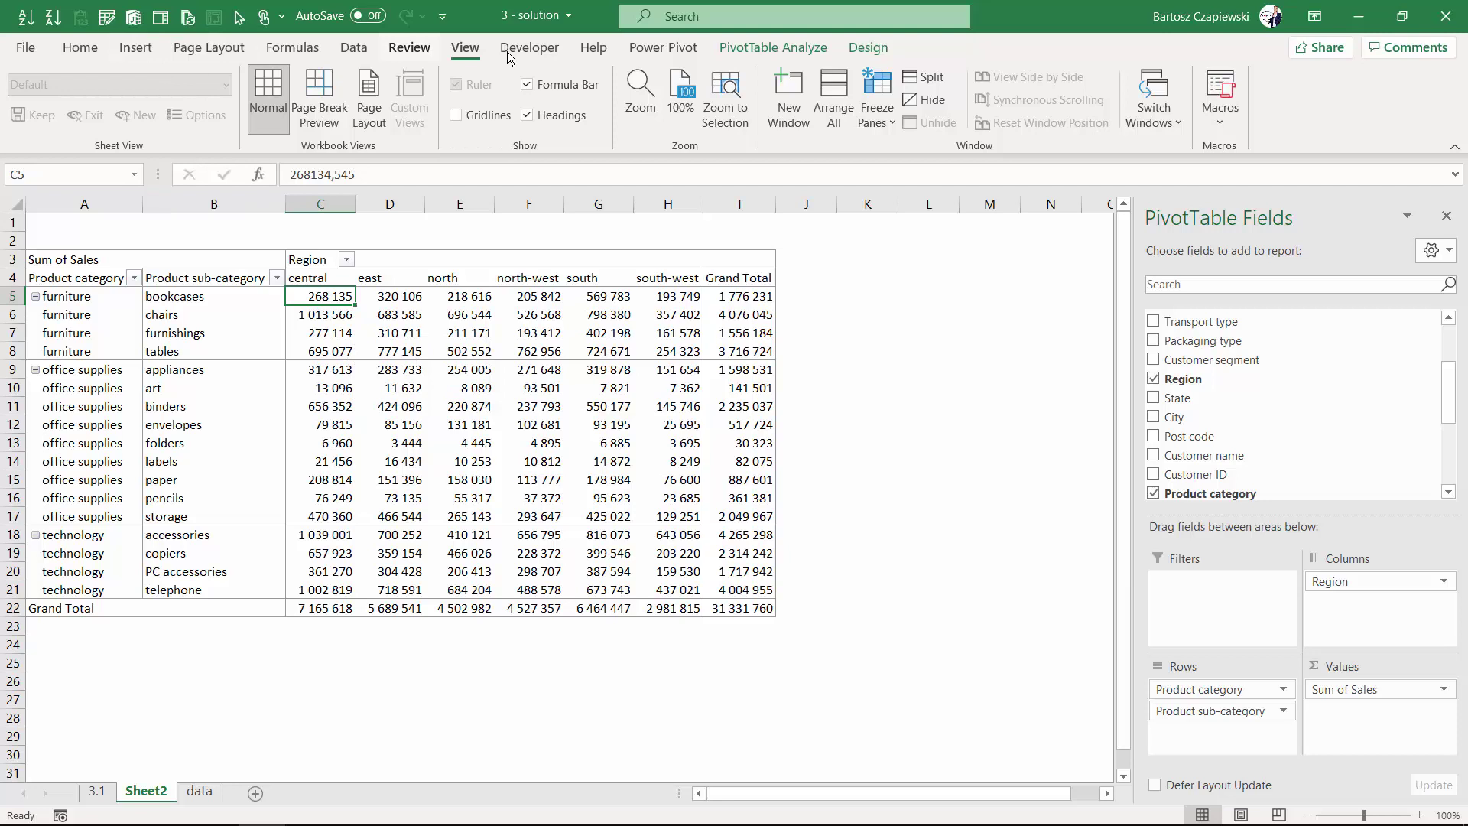
left_click(865, 47)
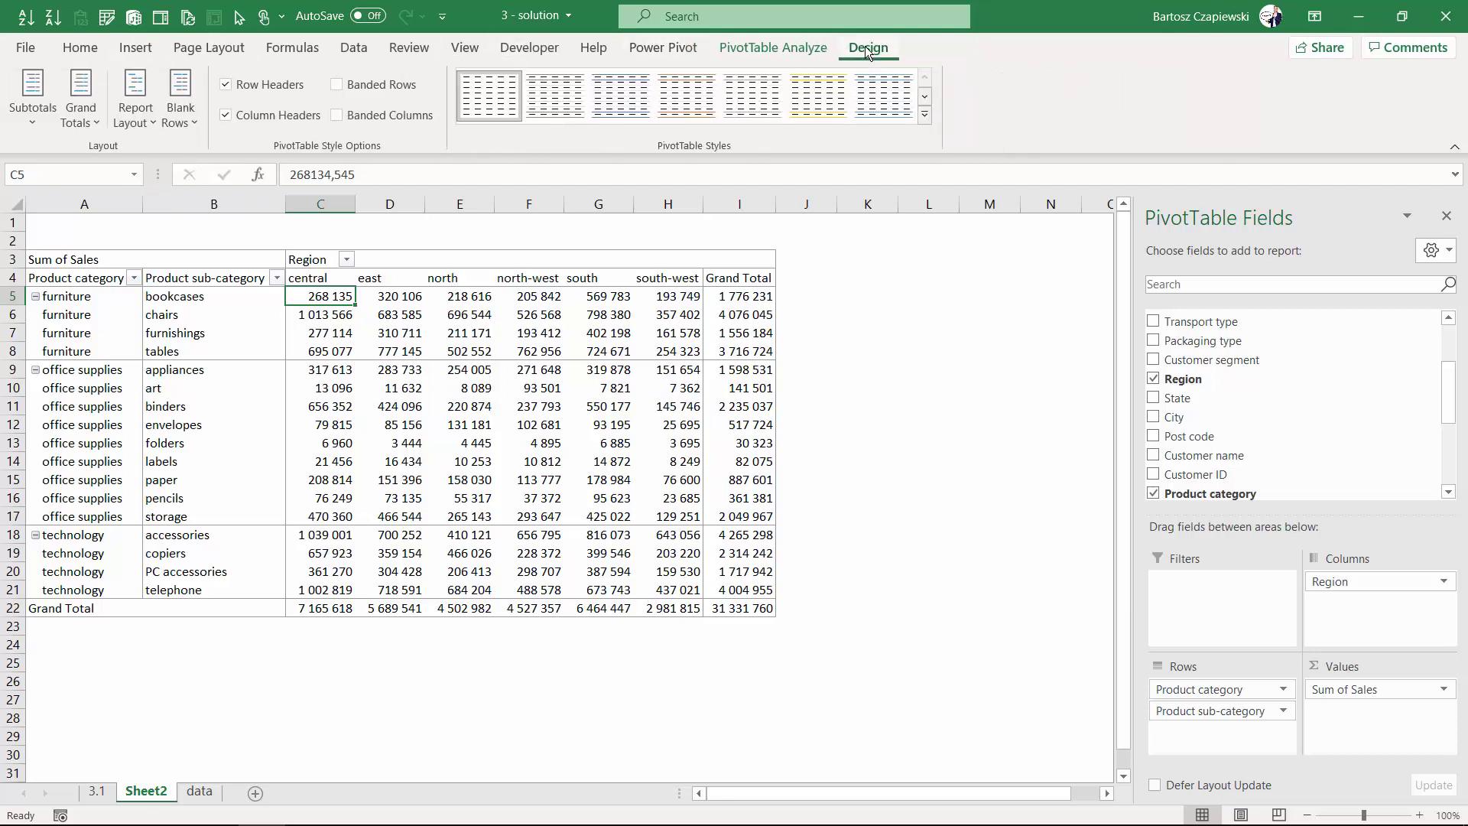
- Rename the Sheet2 tab to 3.2, correcting the mistyped '3,2'
left_click(797, 48)
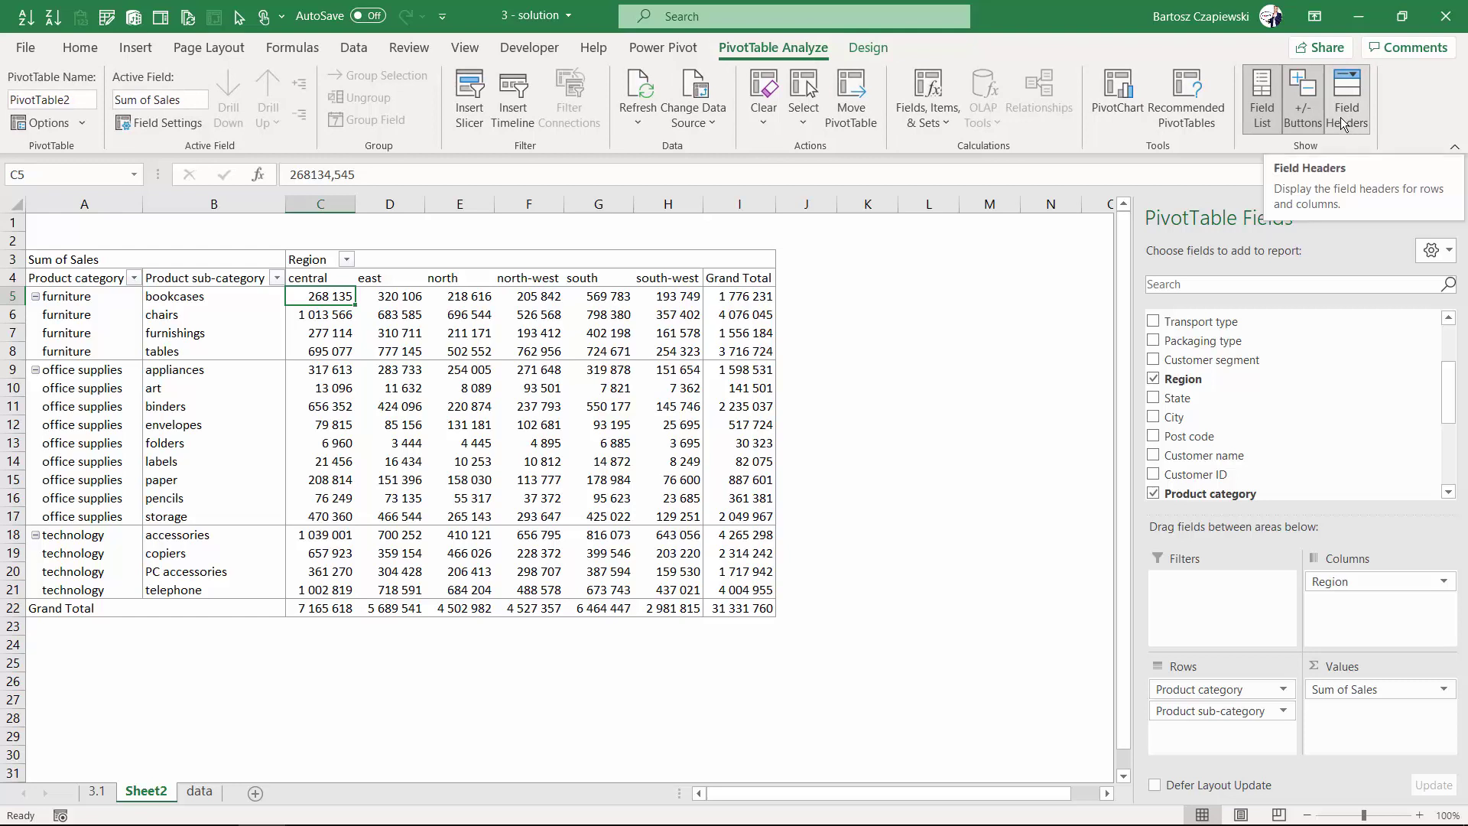
double_click(147, 791)
type("3,2")
key("Return")
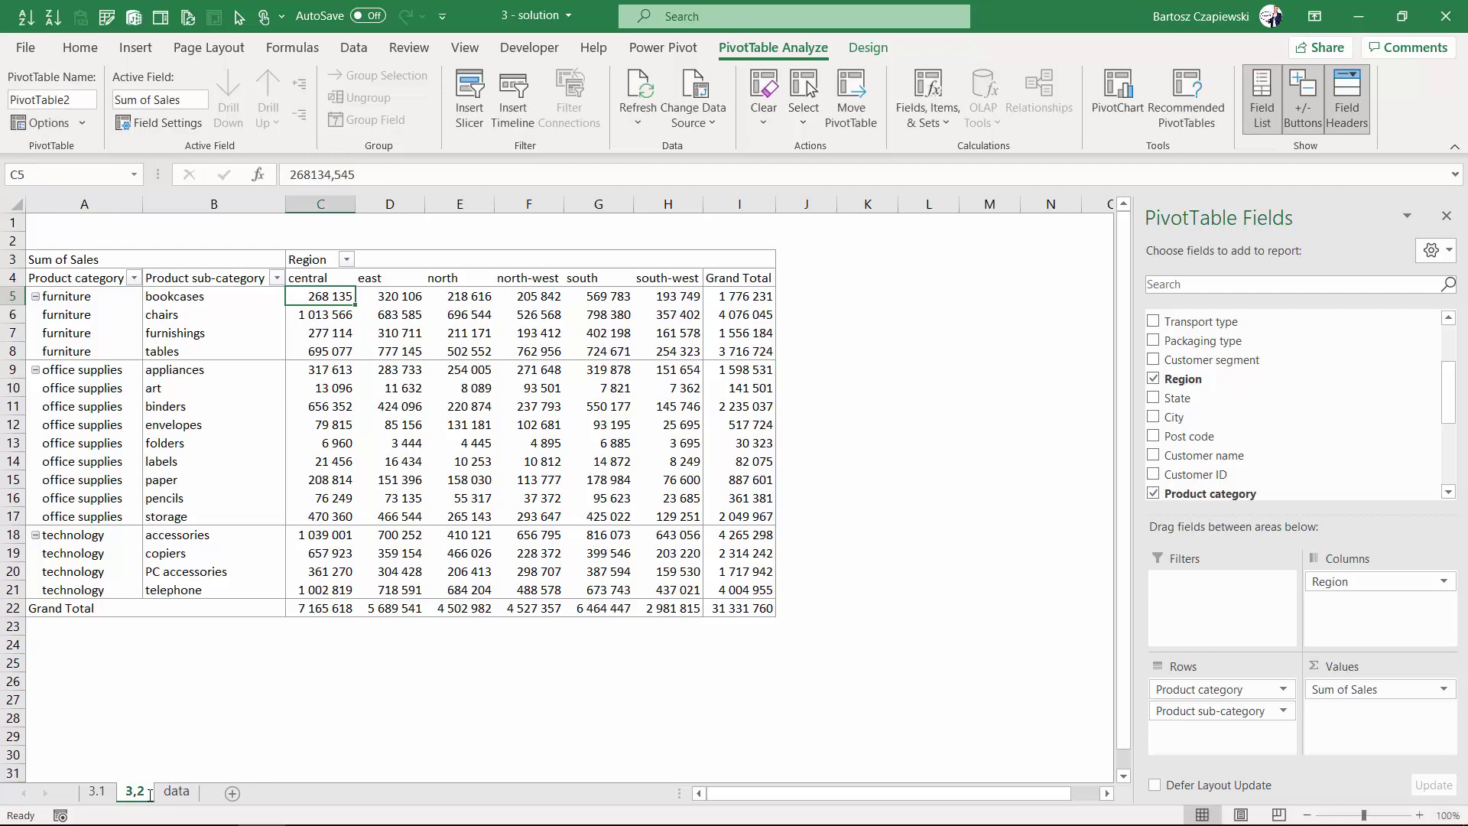
double_click(146, 792)
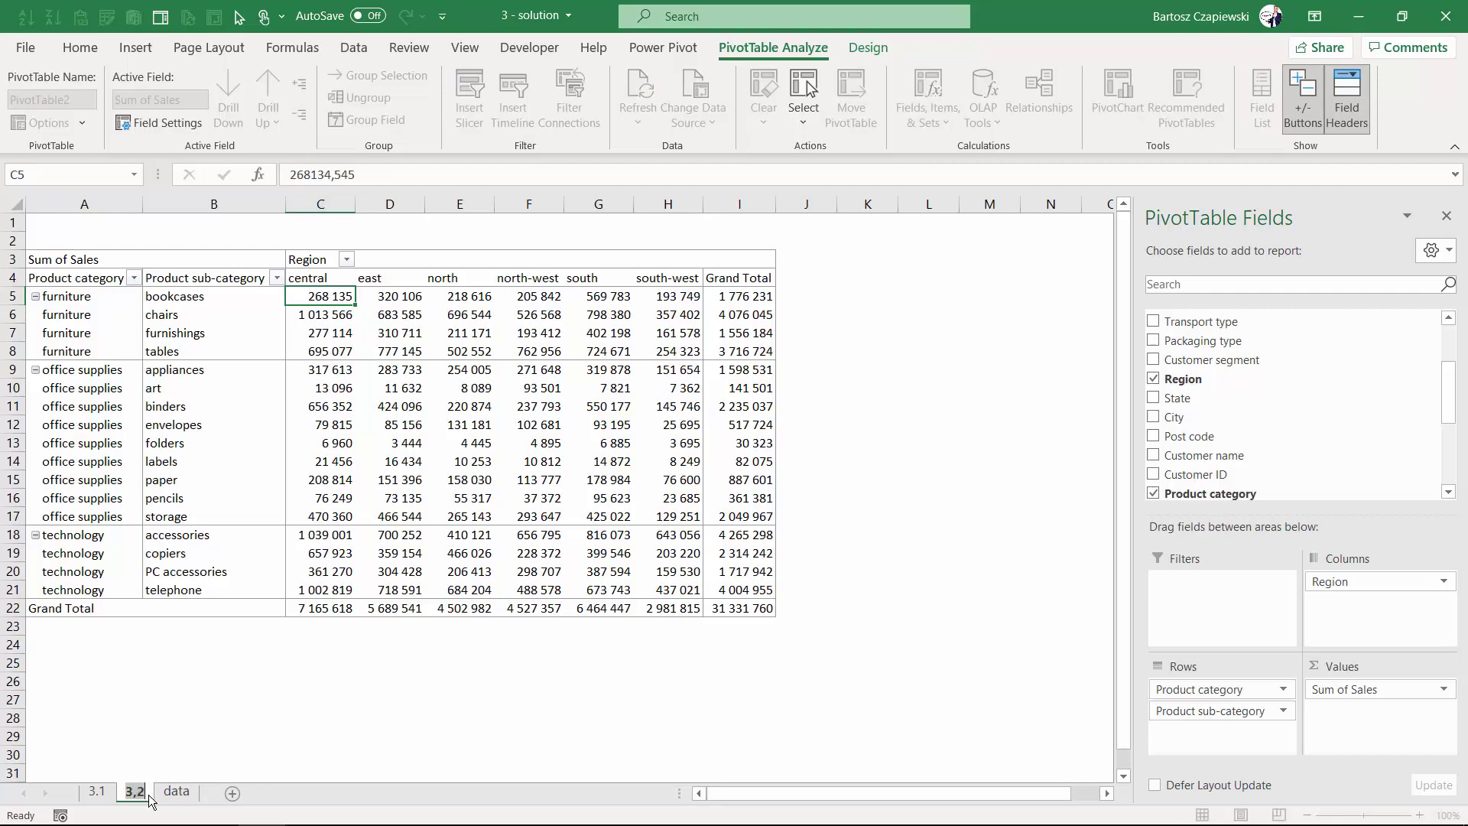
type("3.2")
key("Return")
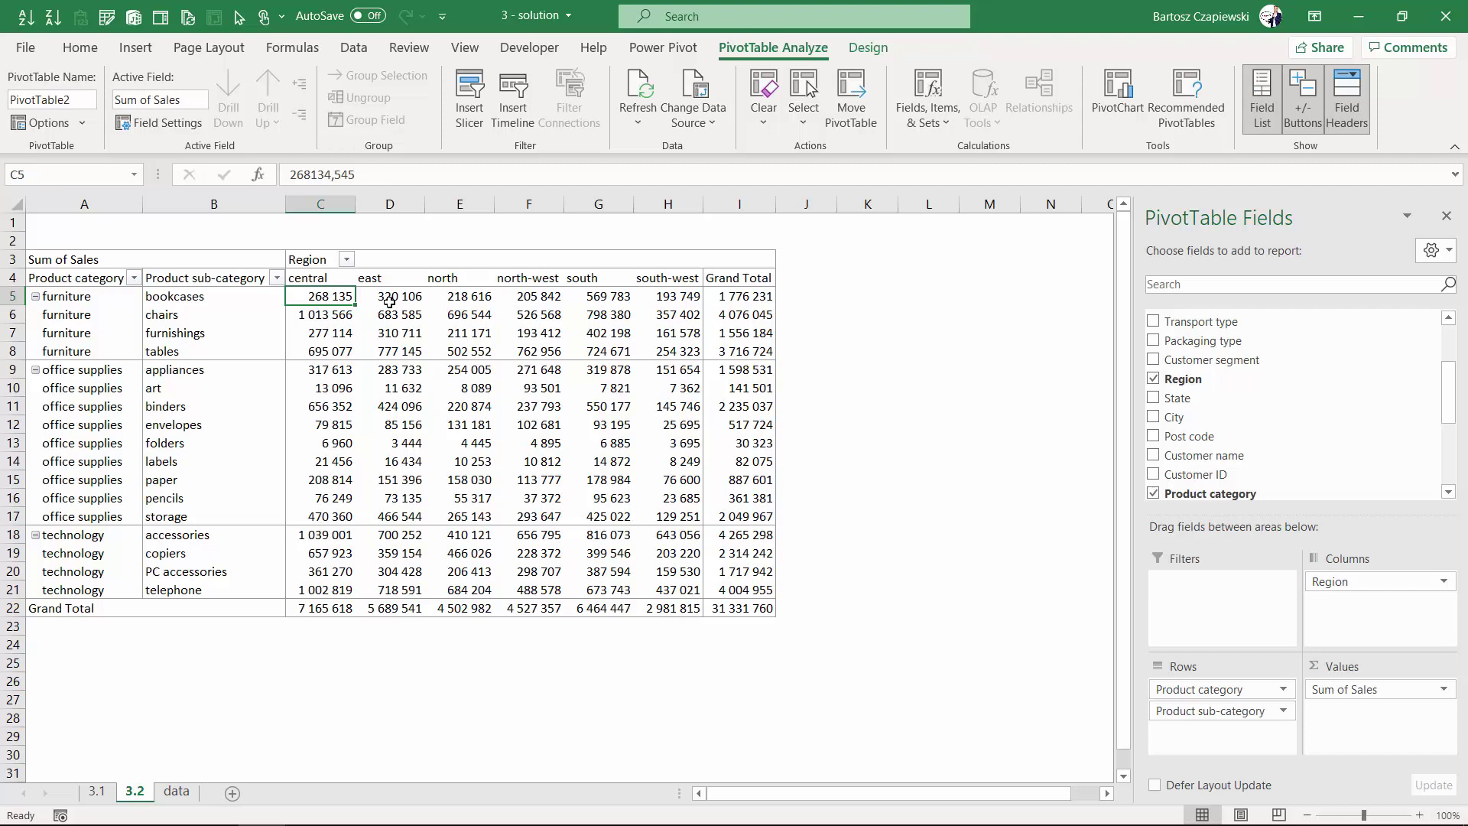
- Toggle the pivot's Field Headers off and back on so the captions remain shown
left_click(320, 263)
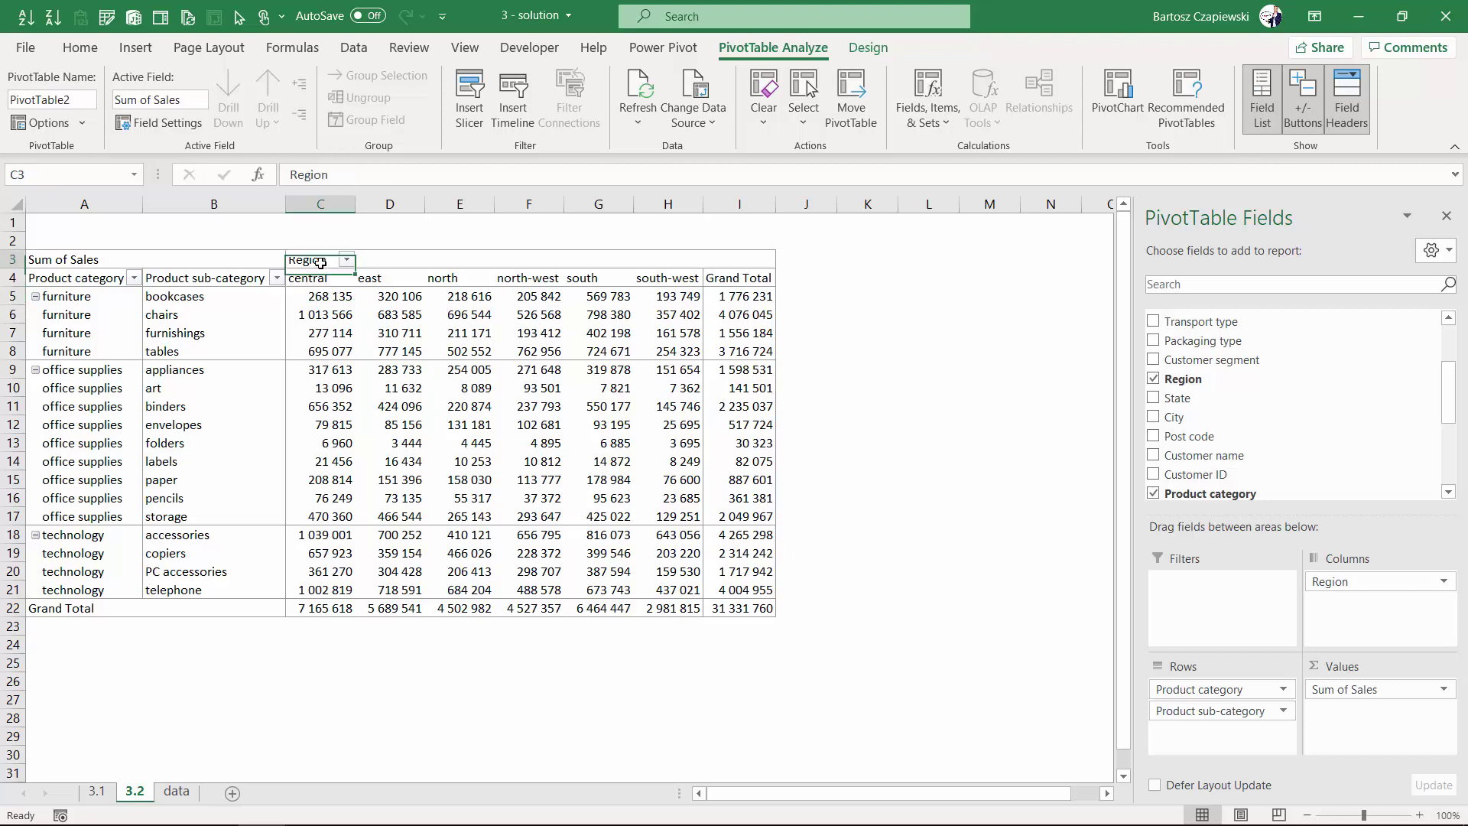
left_click(77, 277)
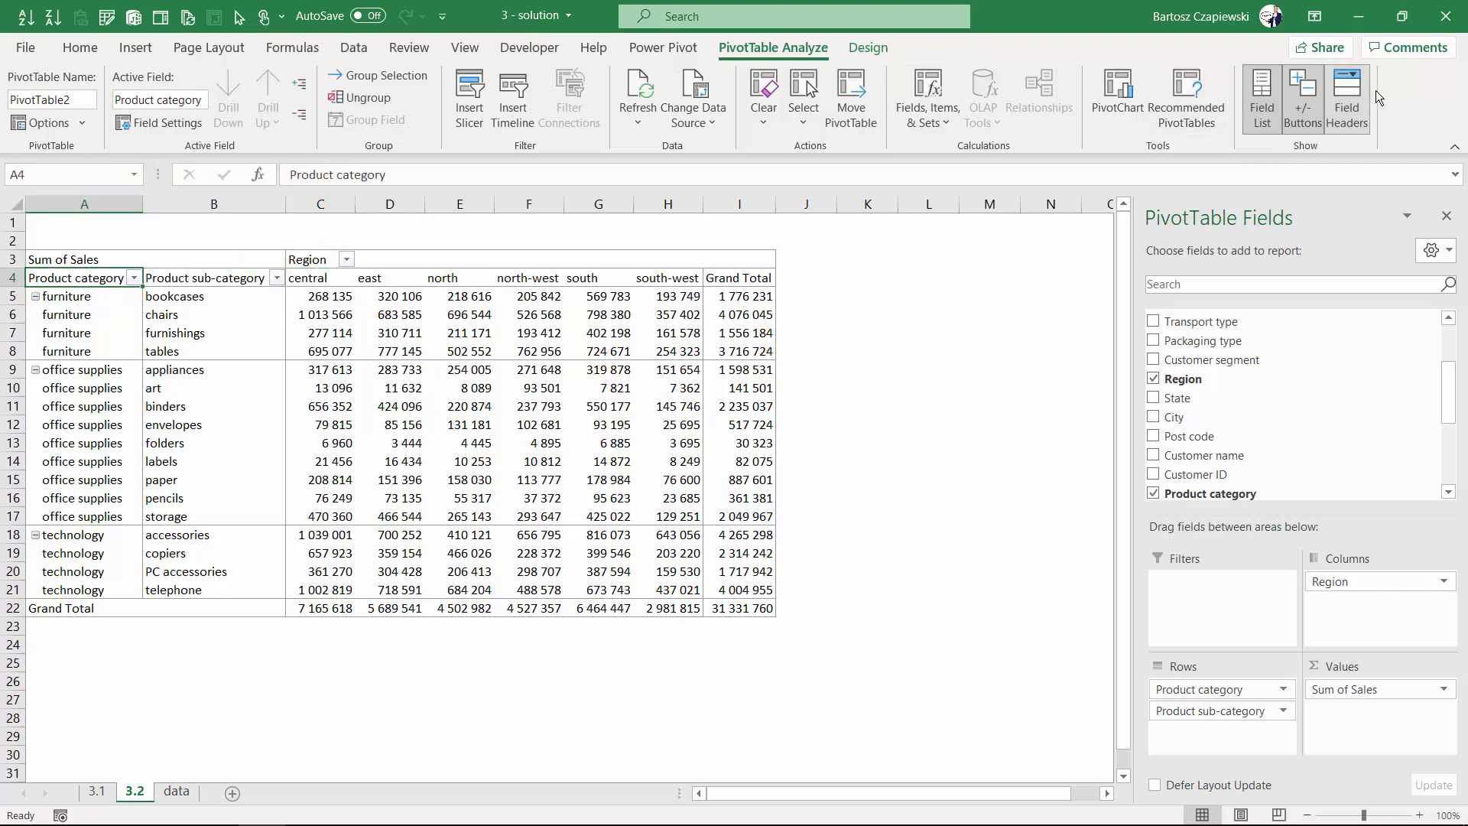
left_click(1349, 113)
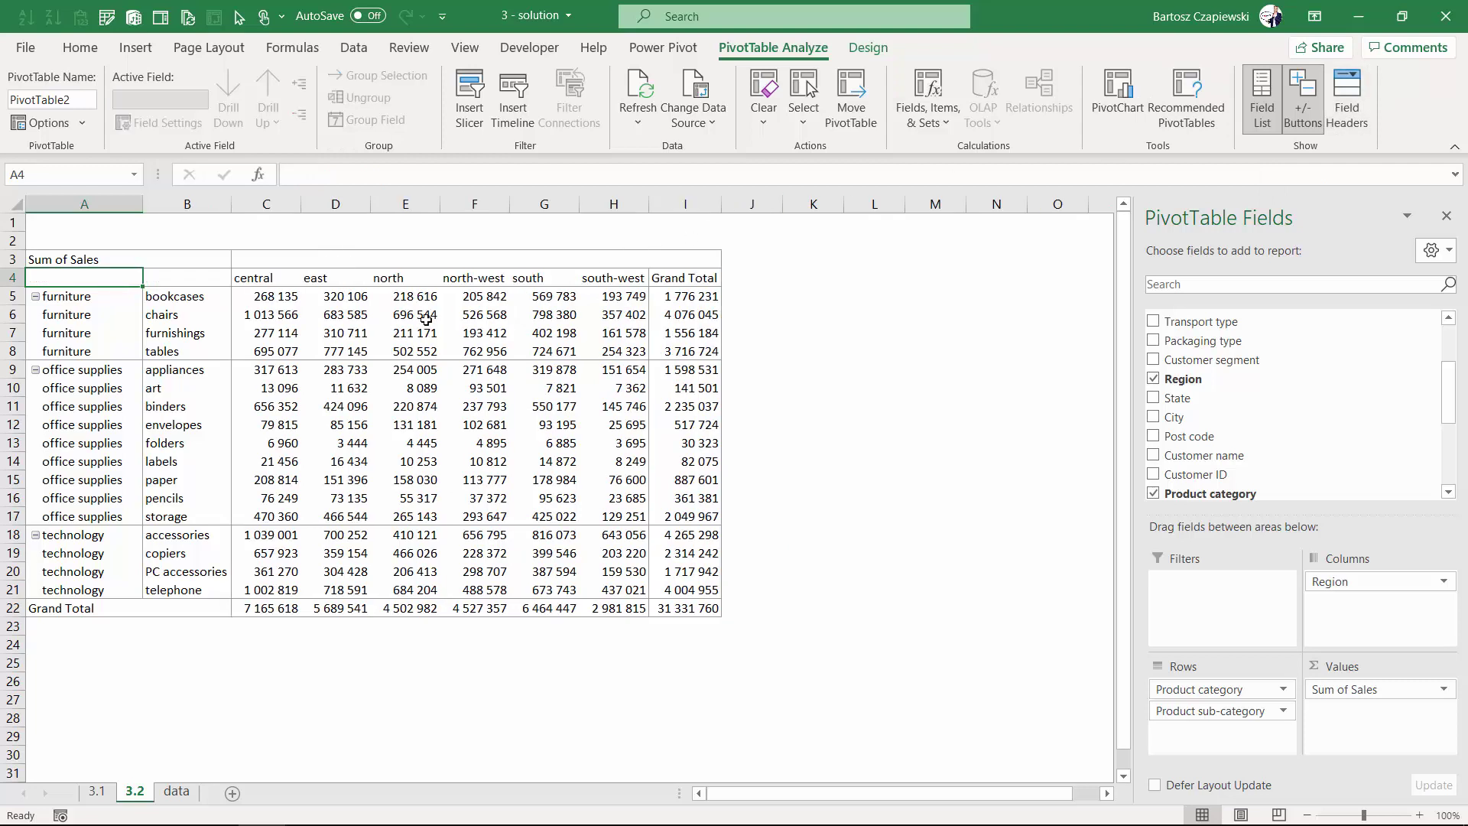
left_click(1349, 114)
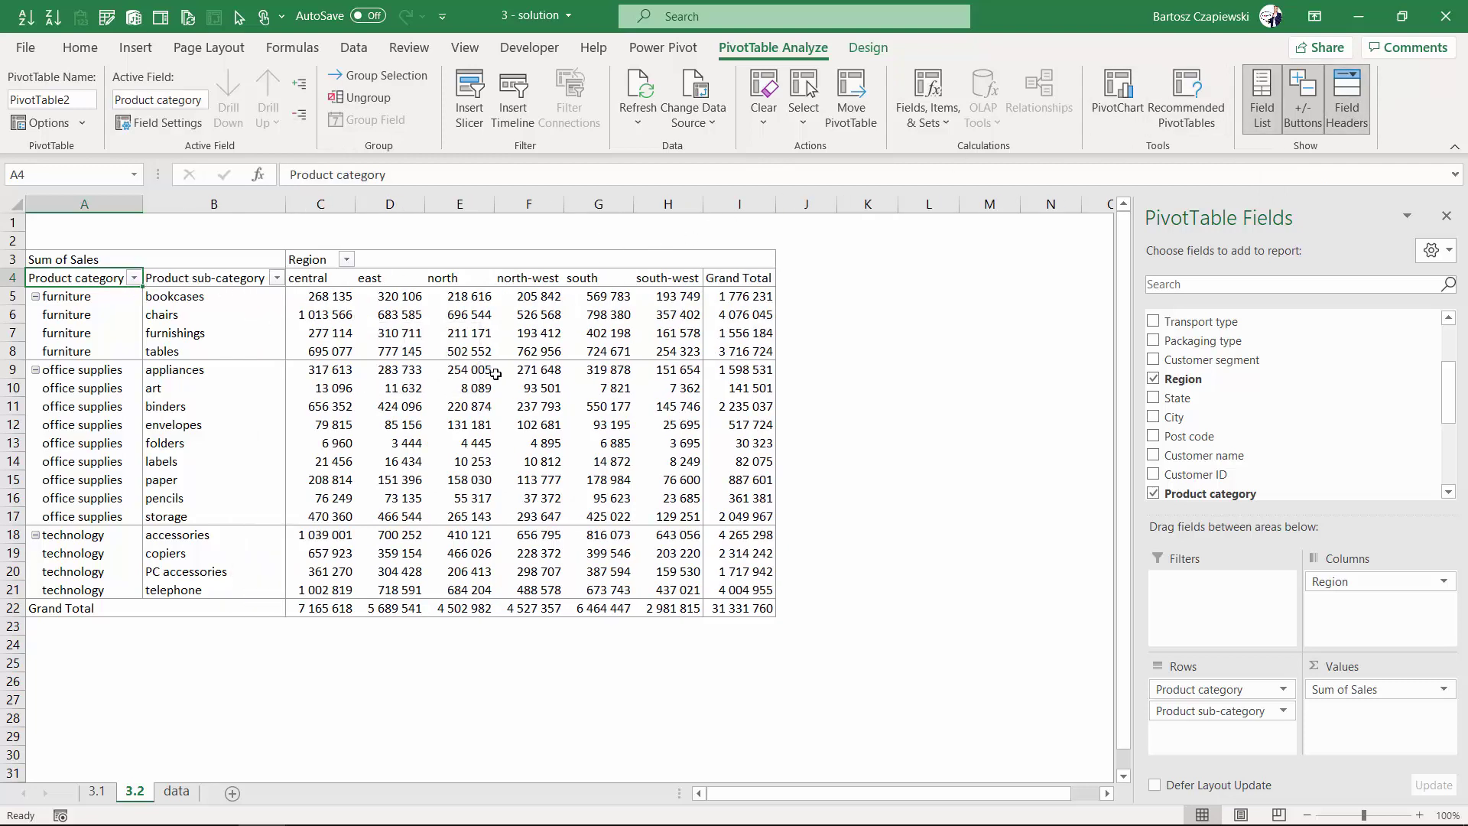
- On sheet 3.1, turn off Field Headers to drop the Row Labels and Column Labels captions
left_click(97, 792)
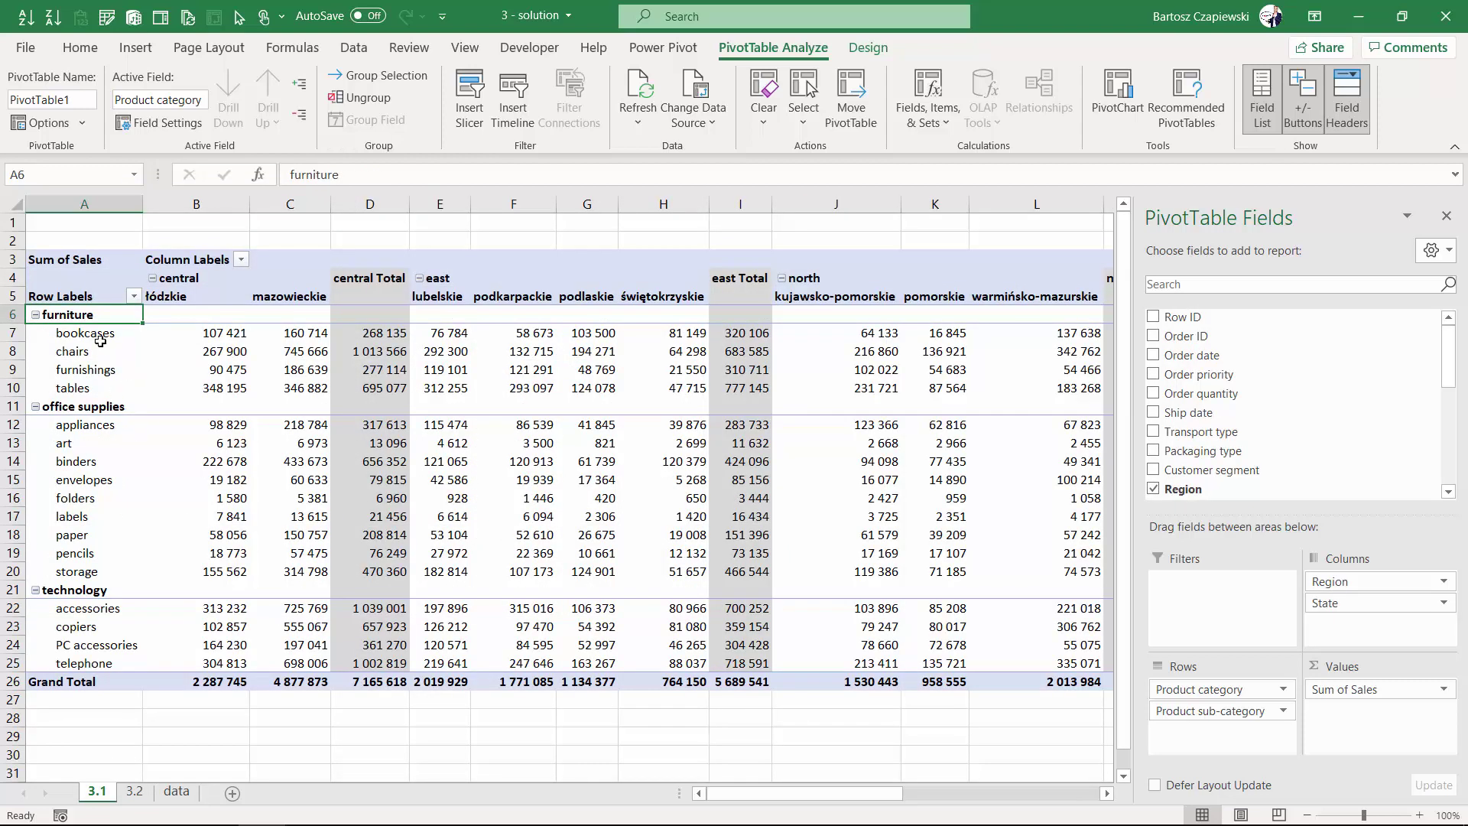
left_click(133, 298)
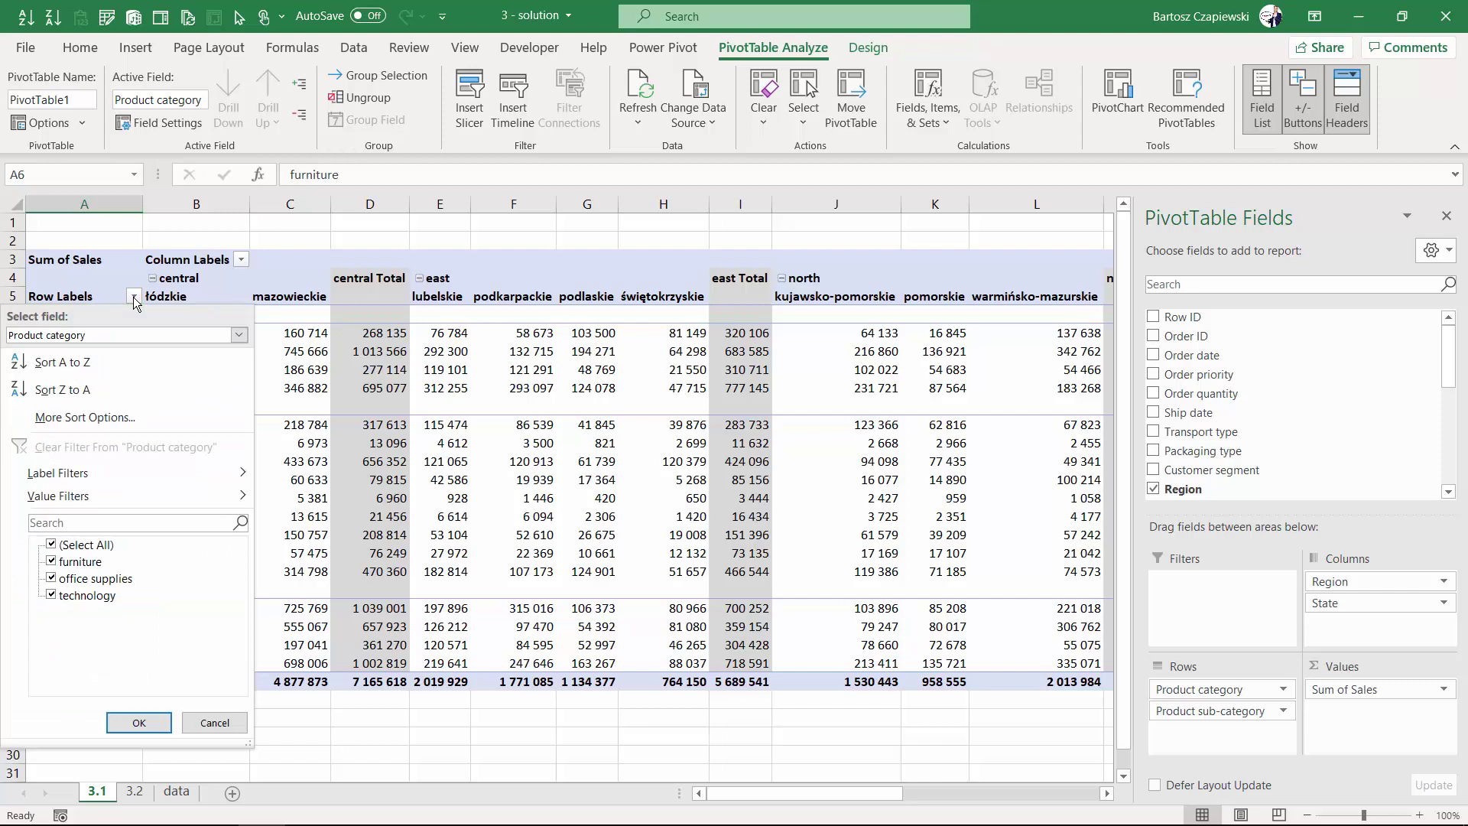
left_click(318, 391)
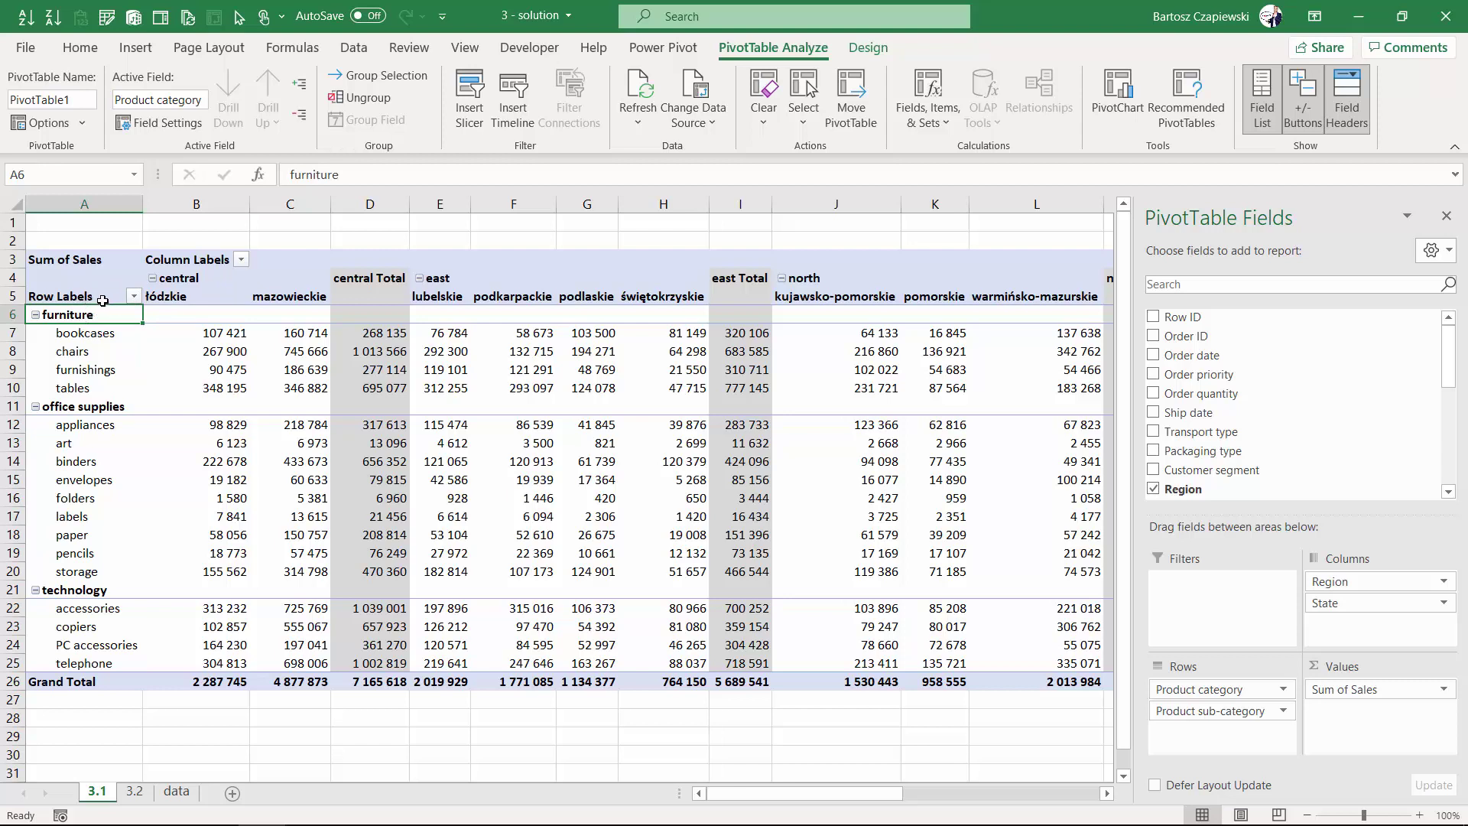
left_click(1352, 102)
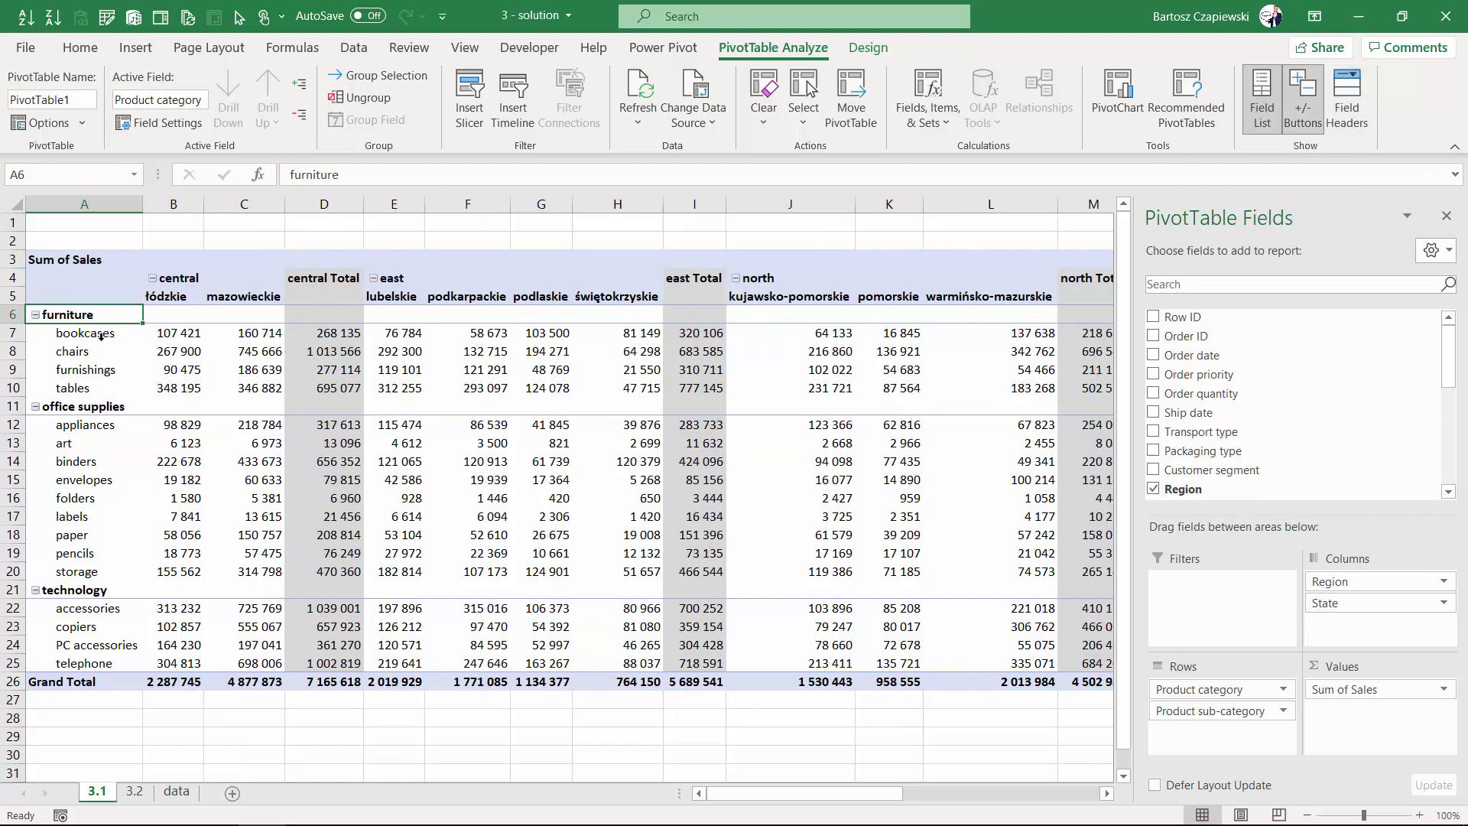
mouse_move(137, 337)
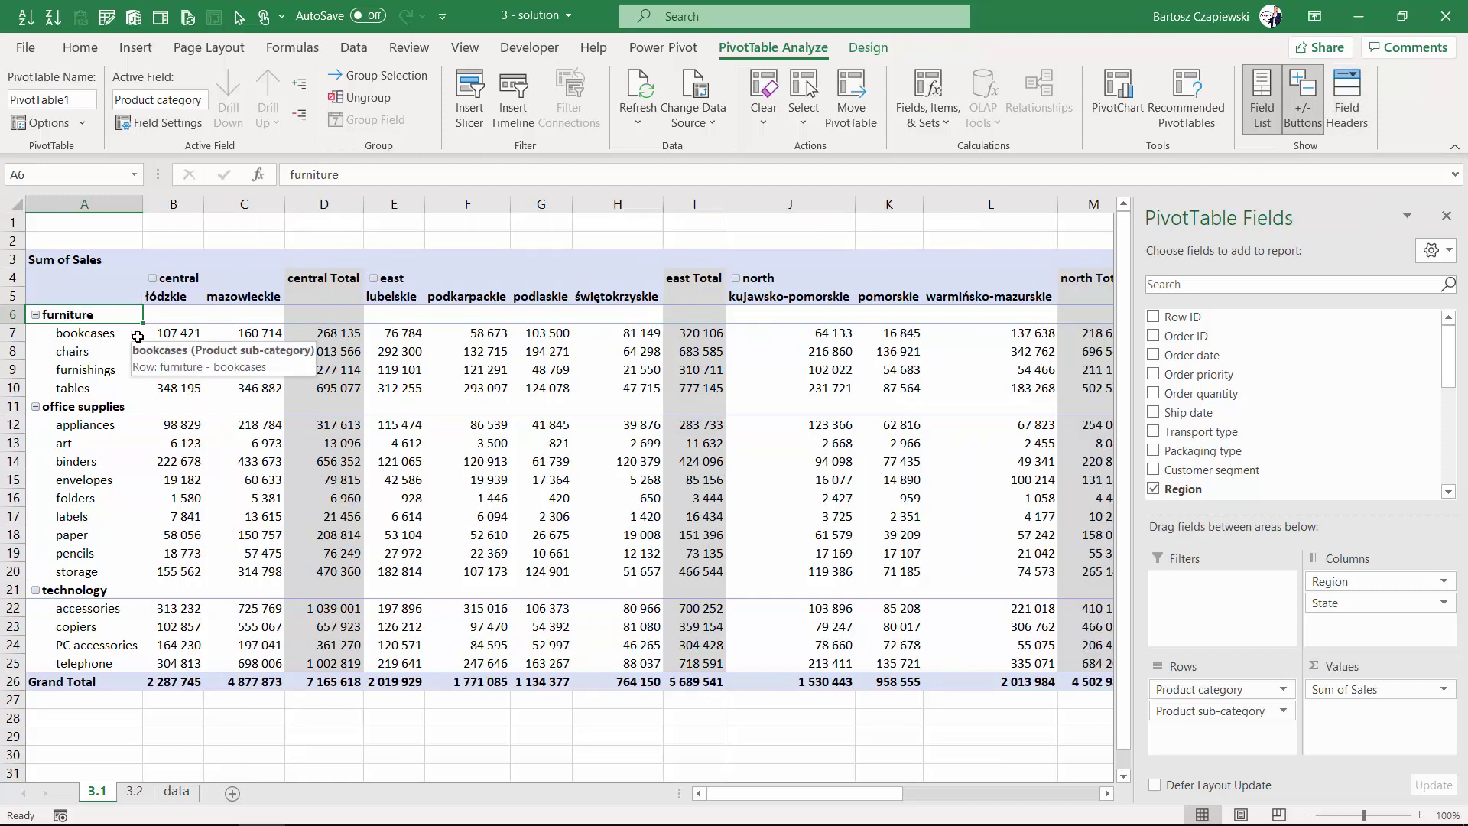